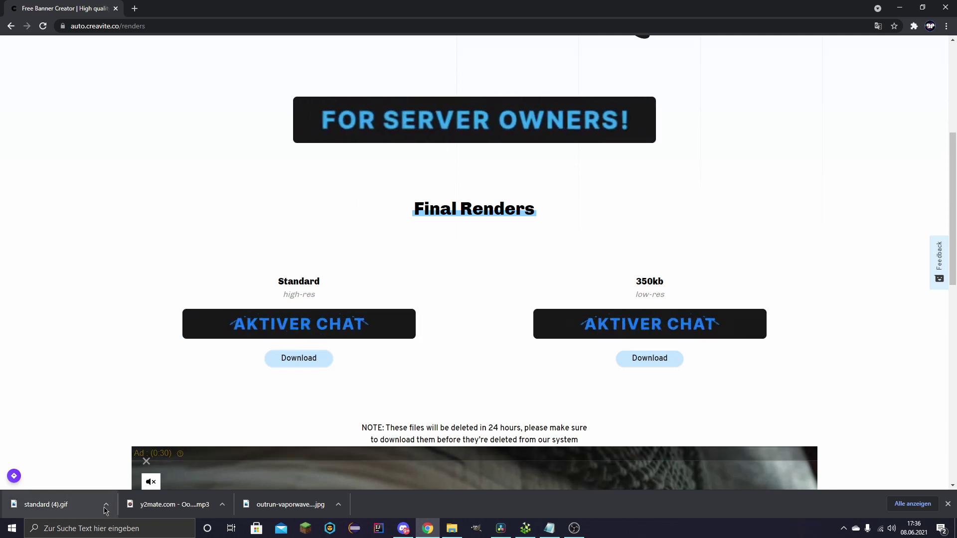
# Switch to Discord and post standard (4).gif from the Downloads folder in the konsole channel of Nicer Server.
pyautogui.click(403, 528)
pyautogui.scroll(1, 94, 220)
pyautogui.scroll(5, 94, 219)
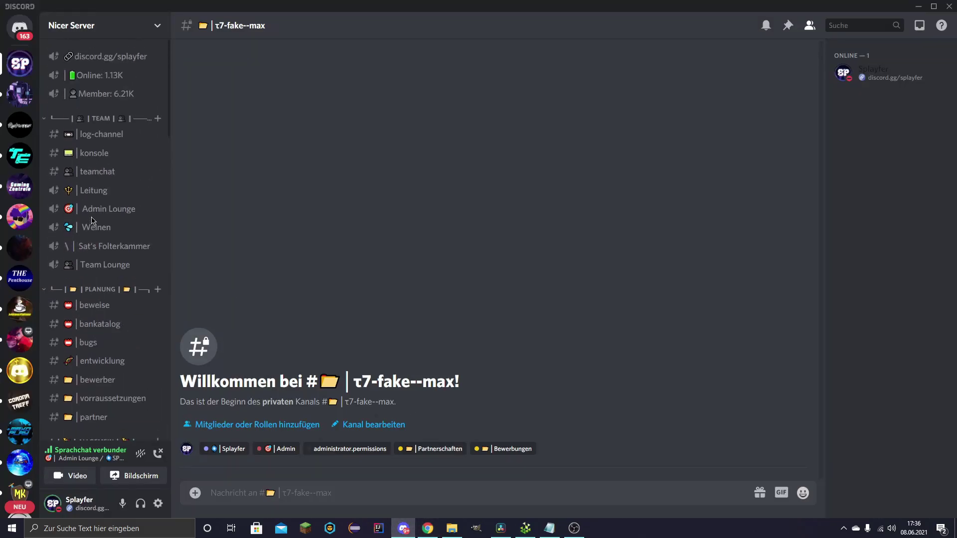
pyautogui.click(94, 153)
pyautogui.click(451, 528)
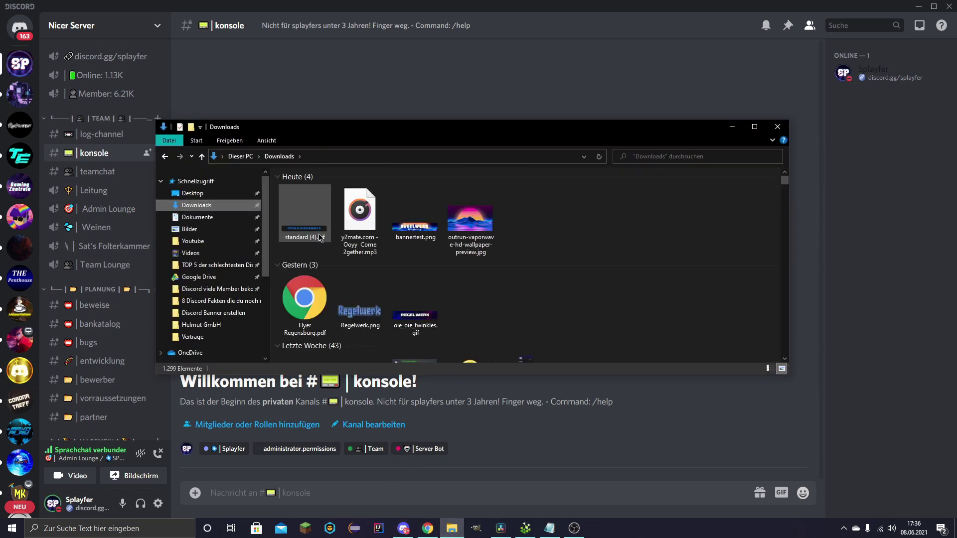
pyautogui.moveTo(297, 226); pyautogui.dragTo(464, 169)
pyautogui.press('Return')
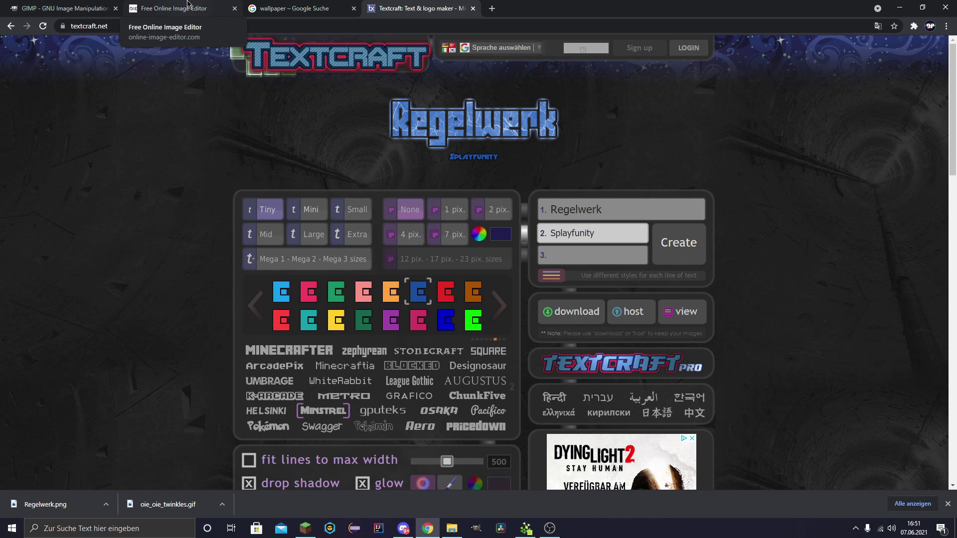
# Examine the gimp.org homepage, including the GIMP feature overview and the download section.
pyautogui.click(65, 8)
pyautogui.scroll(-4, 384, 272)
pyautogui.scroll(4, 394, 259)
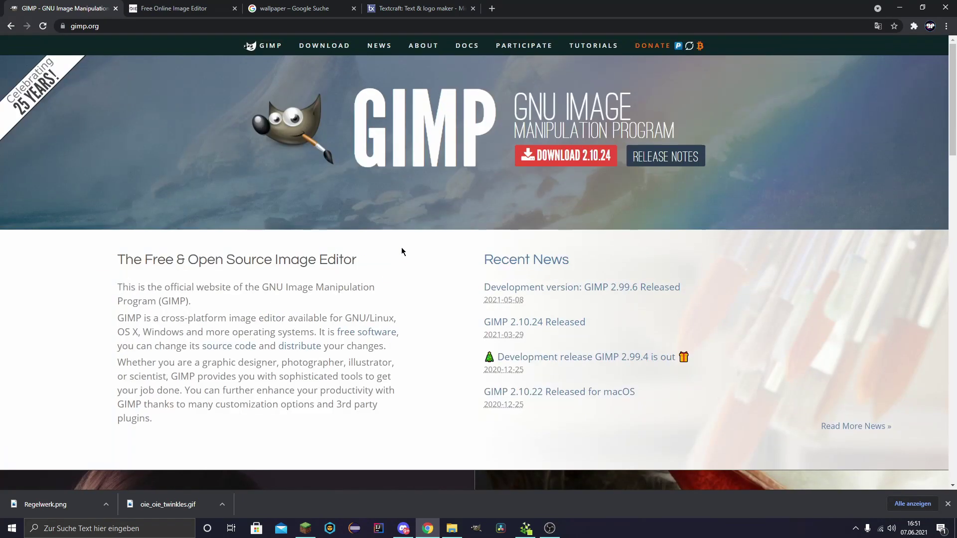
pyautogui.scroll(-20, 402, 248)
pyautogui.scroll(20, 410, 232)
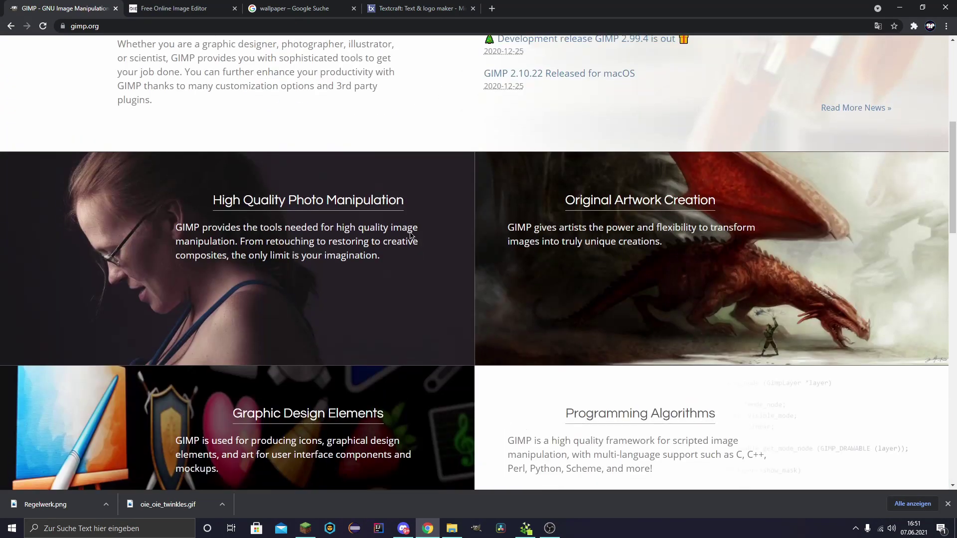
pyautogui.scroll(6, 410, 235)
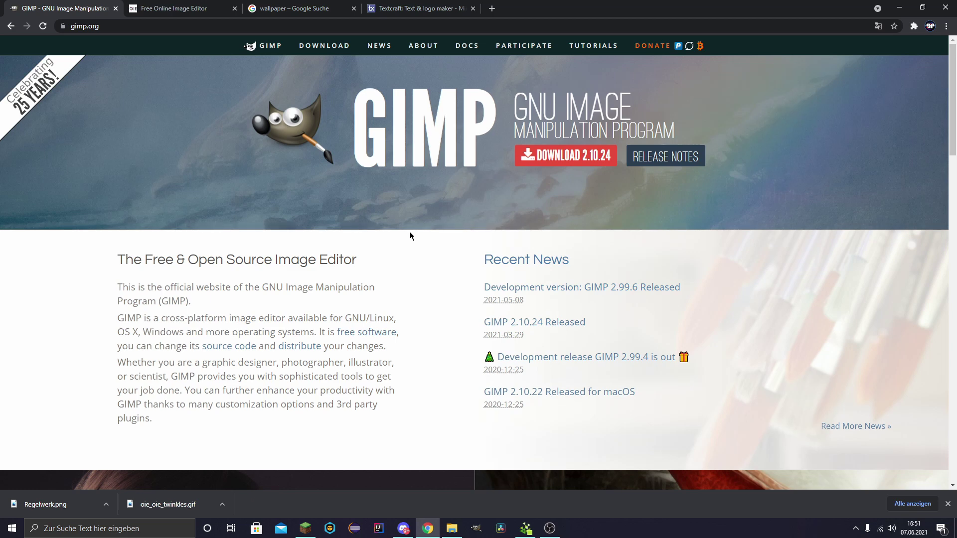
pyautogui.scroll(-7, 410, 232)
pyautogui.scroll(7, 408, 260)
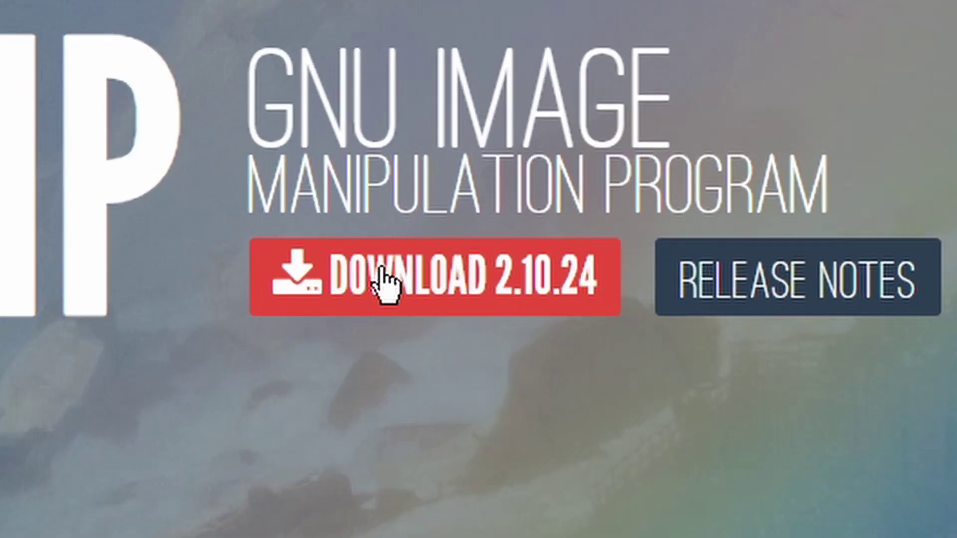
# Open the GIMP 2.10.24 download page and review the Windows download options and the local help packages.
pyautogui.click(399, 279)
pyautogui.scroll(-5, 391, 272)
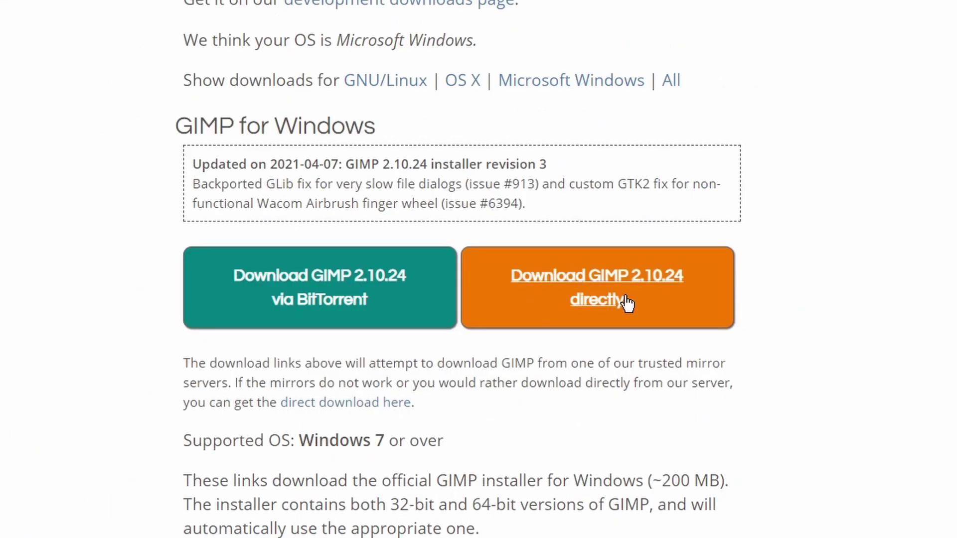
pyautogui.rightClick(542, 282)
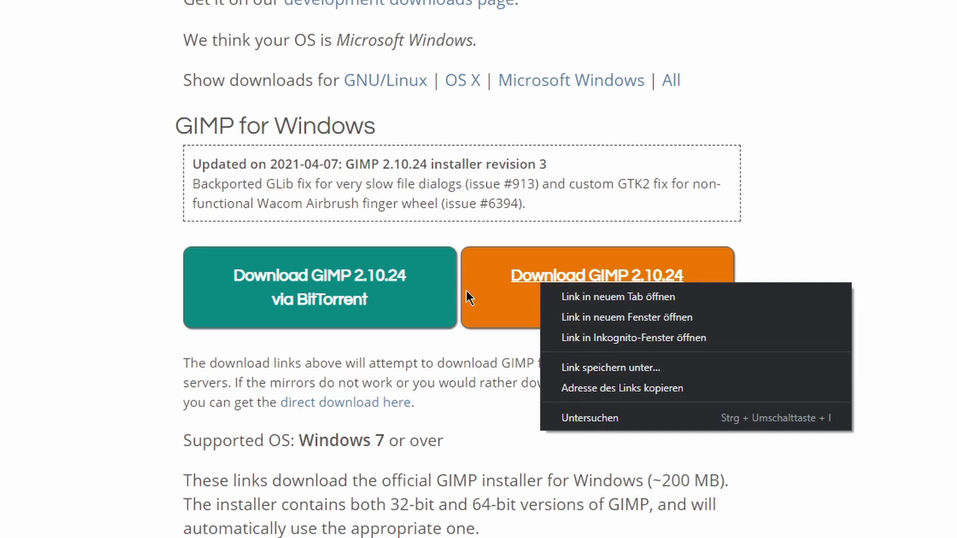
pyautogui.click(765, 299)
pyautogui.scroll(-10, 707, 222)
pyautogui.scroll(-12, 559, 207)
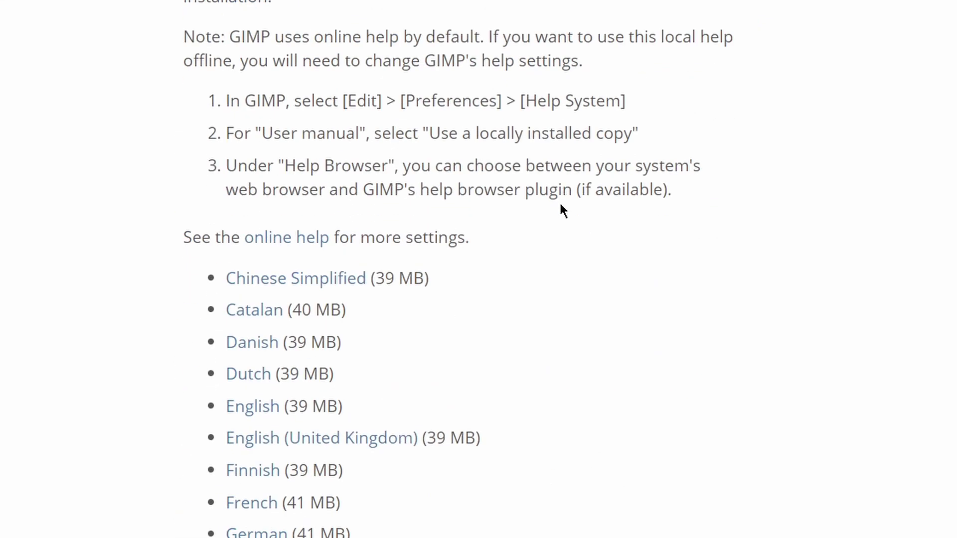
pyautogui.scroll(12, 560, 207)
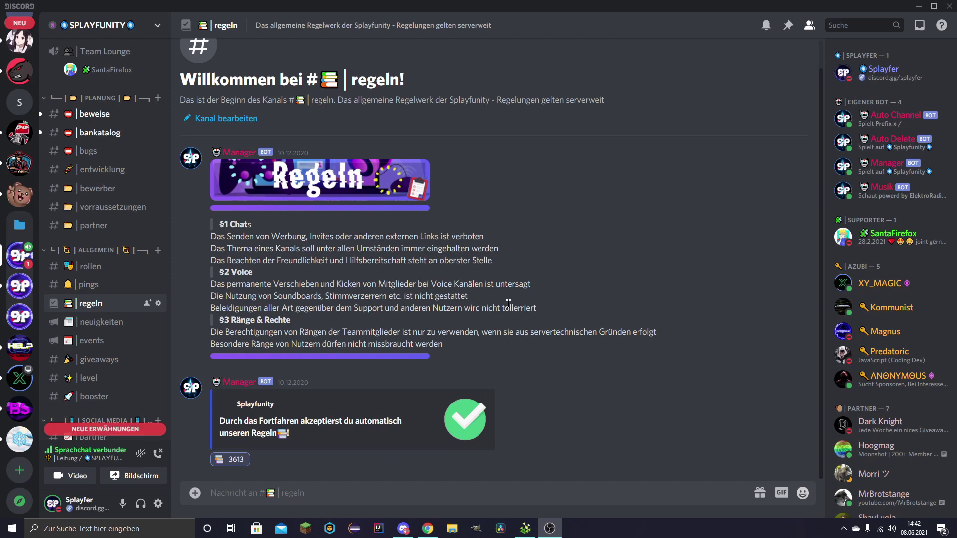
# Launch GIMP and keep its window maximized.
pyautogui.click(476, 529)
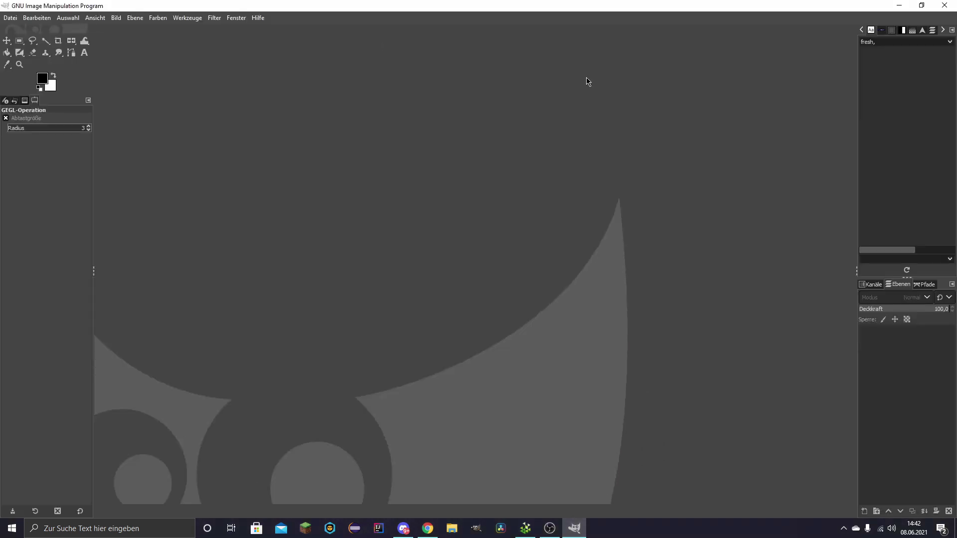
pyautogui.moveTo(639, 10); pyautogui.dragTo(649, 100)
pyautogui.click(917, 5)
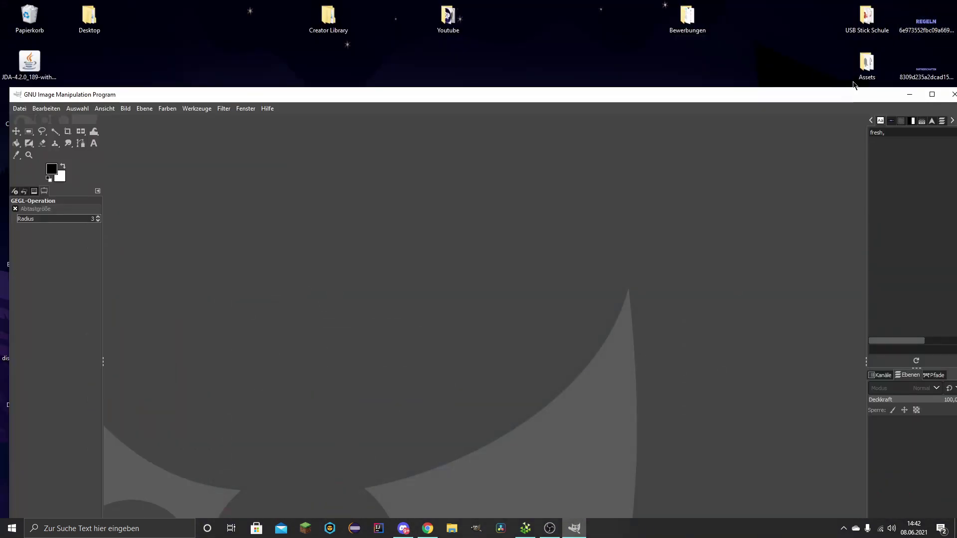
pyautogui.doubleClick(767, 100)
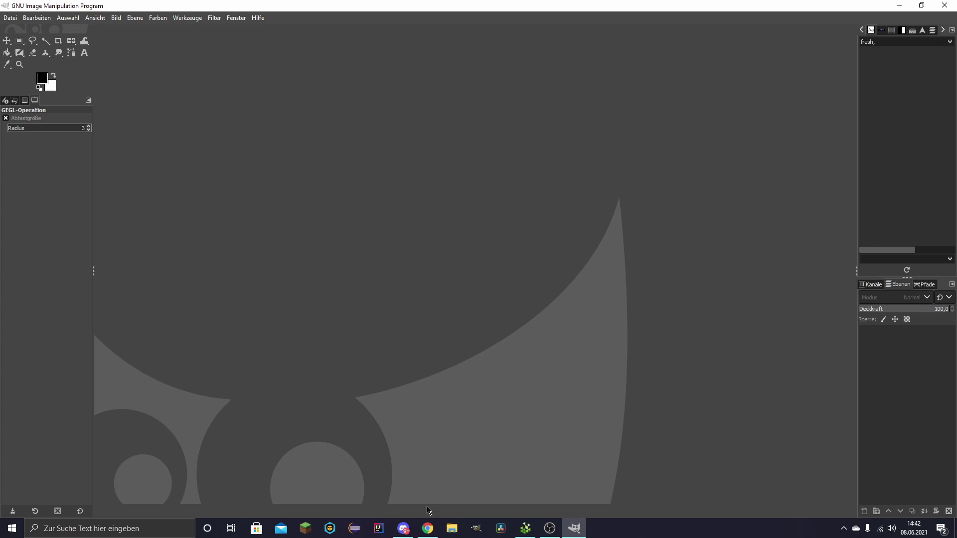
# Switch to Chrome and save the vaporwave wallpaper image to Downloads as outrun-vaporwave-hd-wallpaper-preview.jpg.
pyautogui.click(427, 528)
pyautogui.click(900, 5)
pyautogui.click(427, 529)
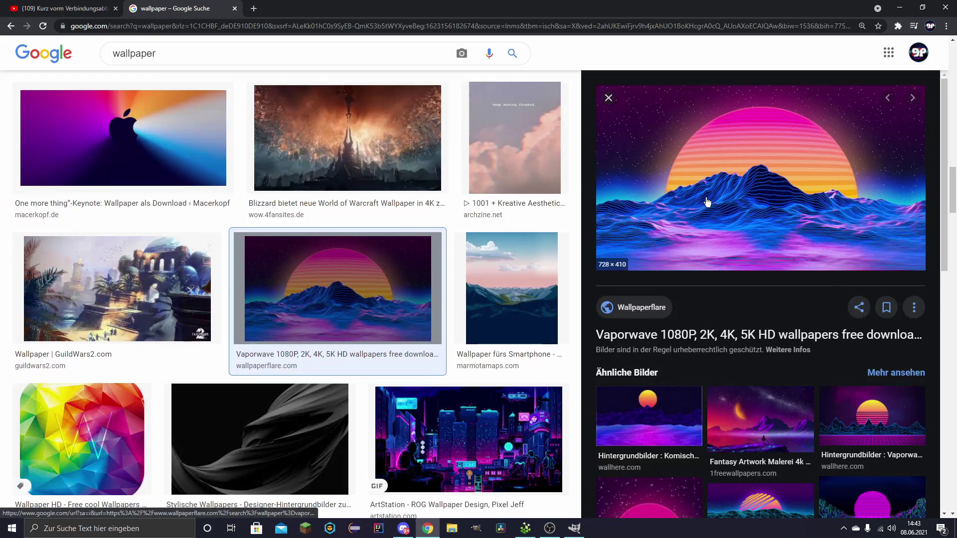
pyautogui.rightClick(769, 196)
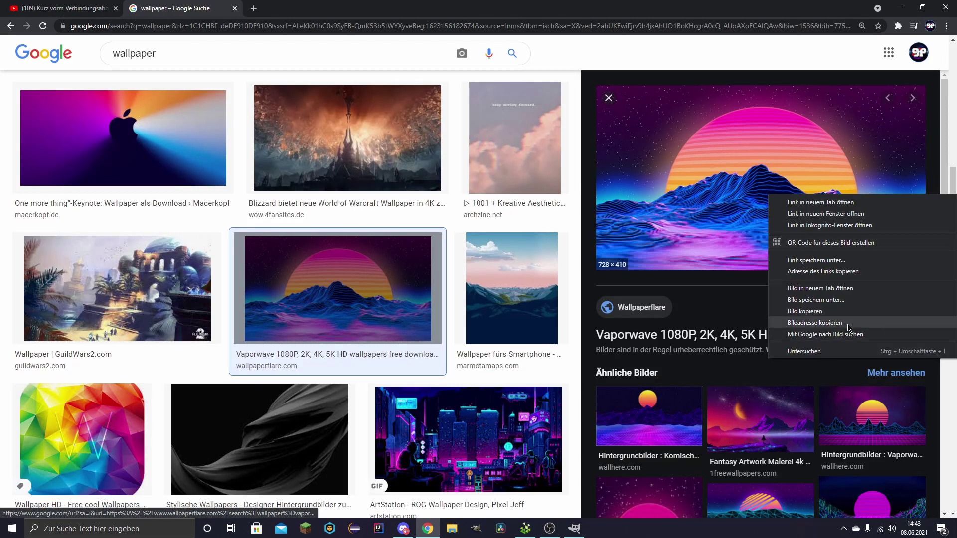
pyautogui.click(833, 305)
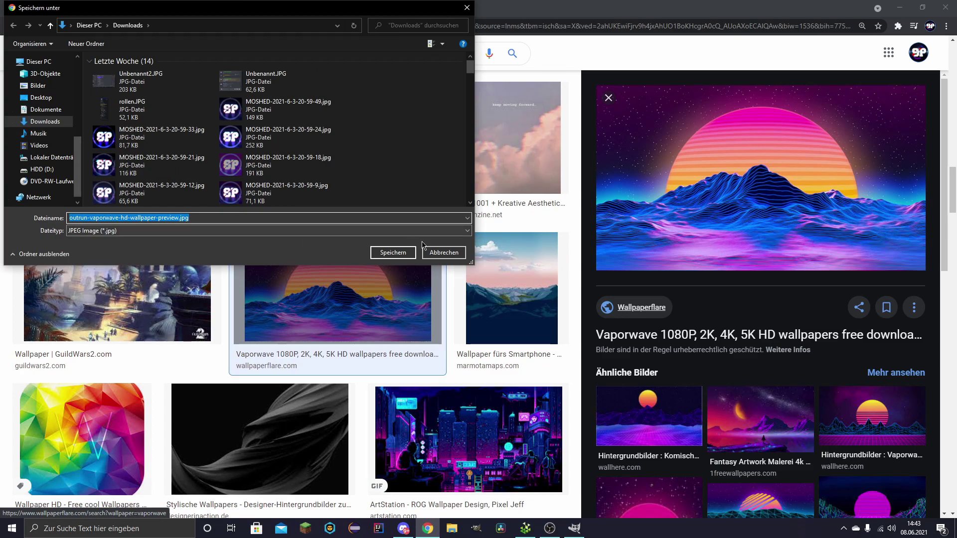
pyautogui.click(402, 255)
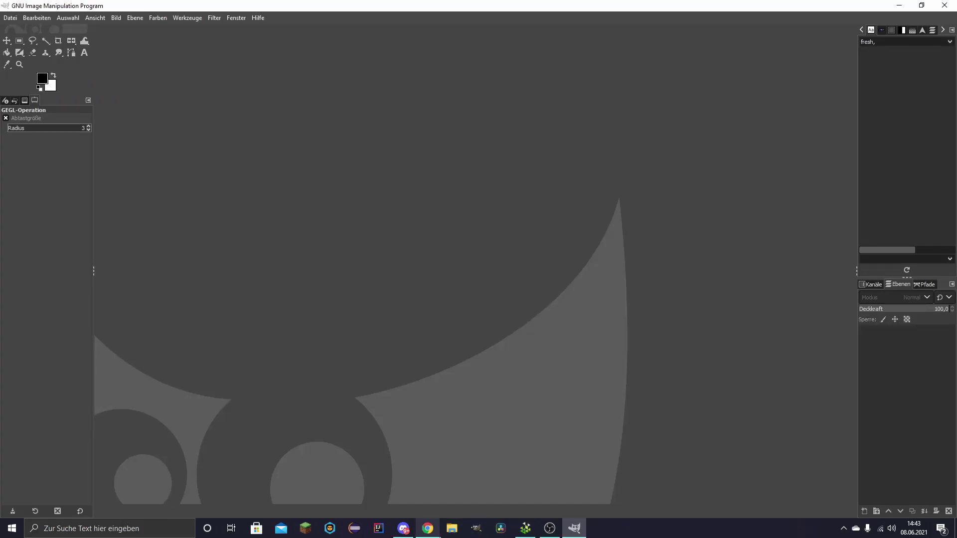
# Open outrun-vaporwave-hd-wallpaper-preview.jpg from the Downloads folder as an image in GIMP.
pyautogui.click(452, 530)
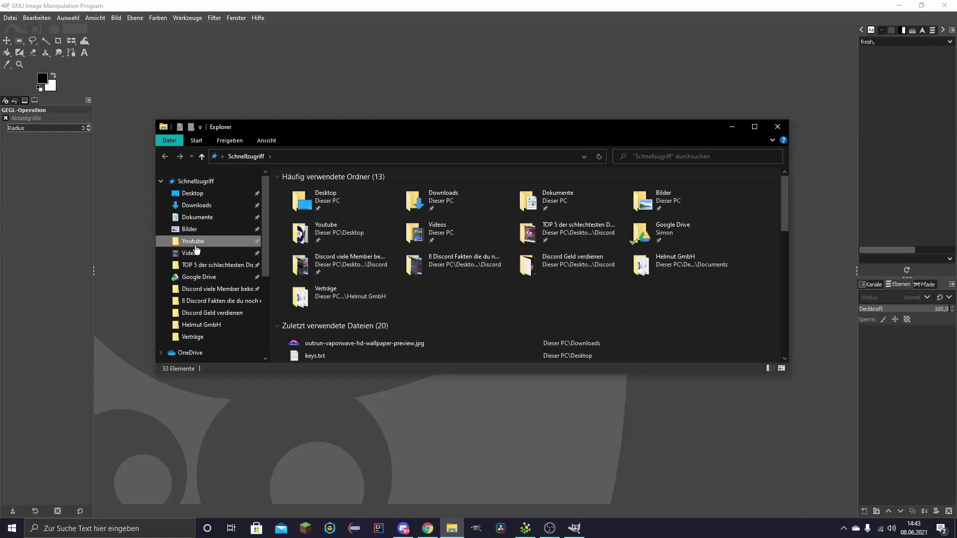
pyautogui.click(197, 205)
pyautogui.moveTo(299, 220); pyautogui.dragTo(490, 415)
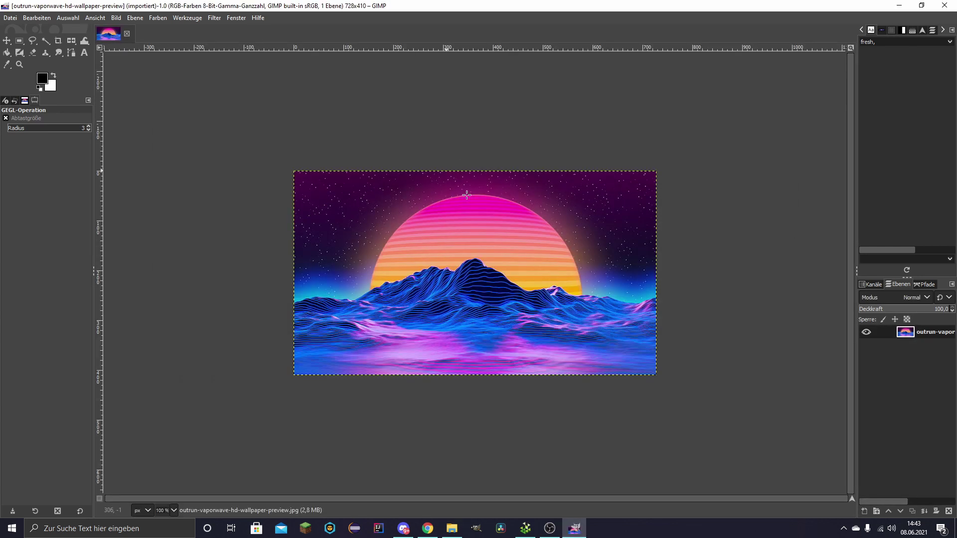
pyautogui.scroll(-5, 477, 261)
pyautogui.scroll(5, 482, 258)
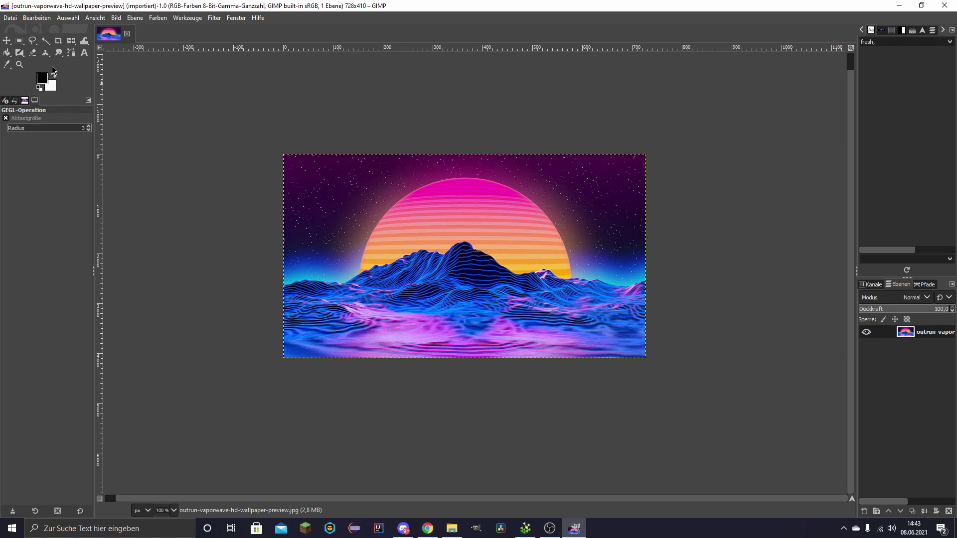
# Scale the wallpaper layer to a width of 400 px with its aspect ratio kept.
pyautogui.click(71, 42)
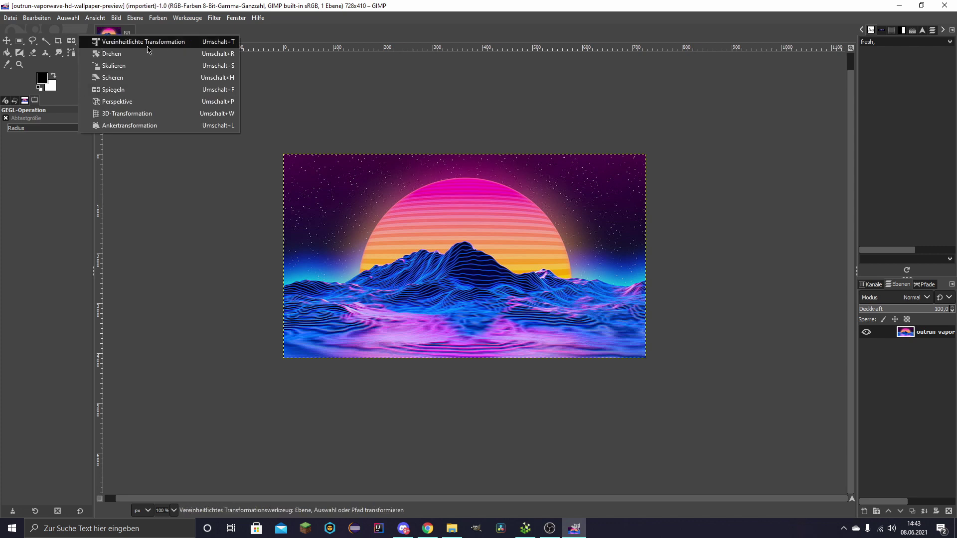
pyautogui.click(144, 66)
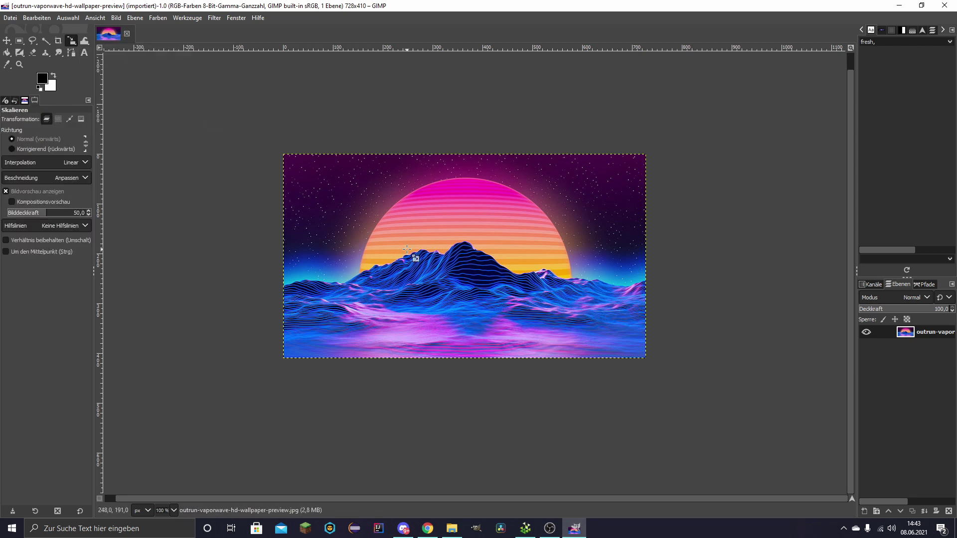
pyautogui.click(407, 249)
pyautogui.write('400')
pyautogui.click(769, 85)
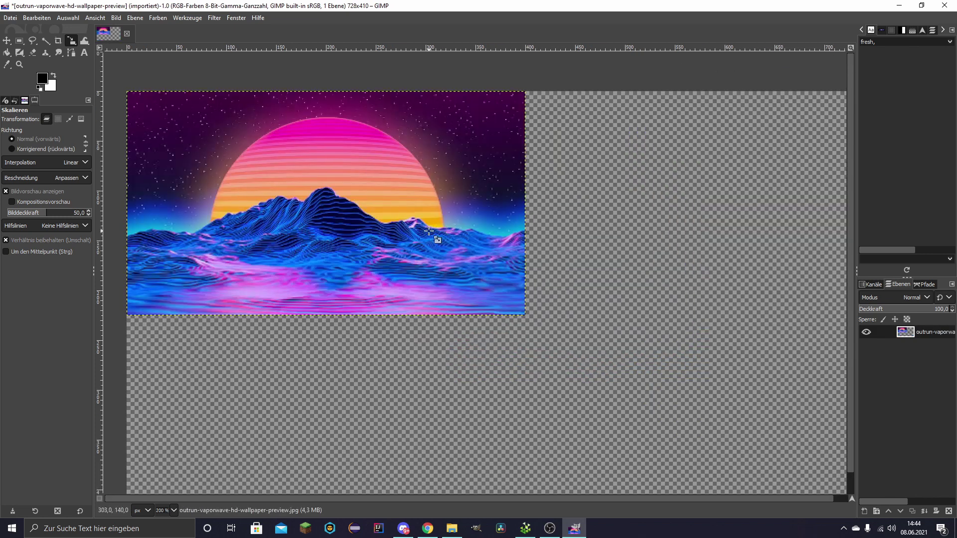
# Crop the image to 400 × 75 px at position 0, 82, covering the mountain and the lower part of the sun.
pyautogui.moveTo(438, 236); pyautogui.dragTo(611, 303)
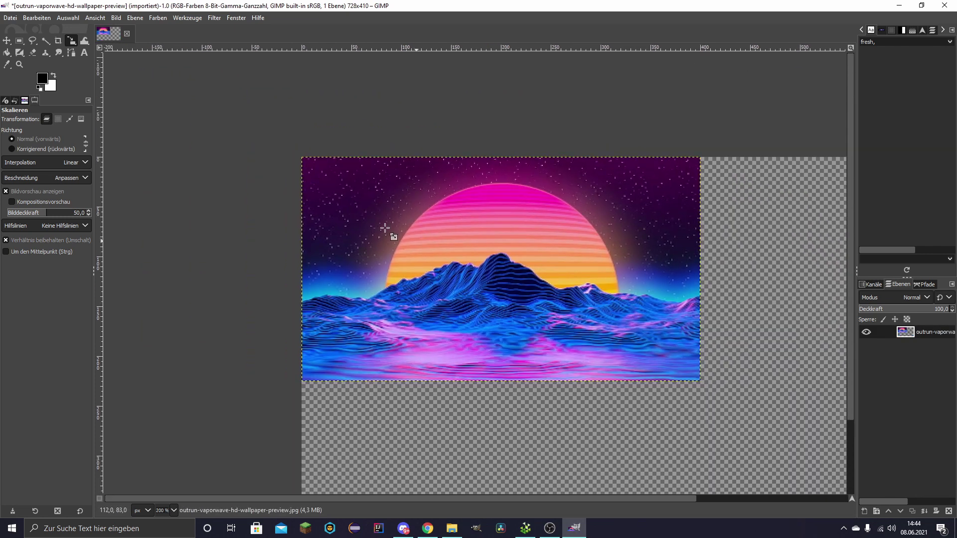
pyautogui.click(59, 42)
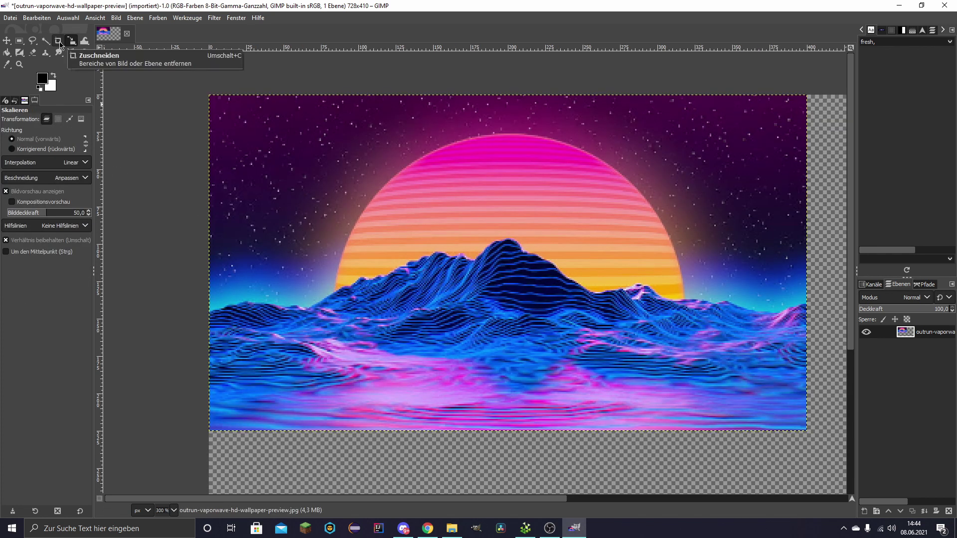
pyautogui.click(60, 43)
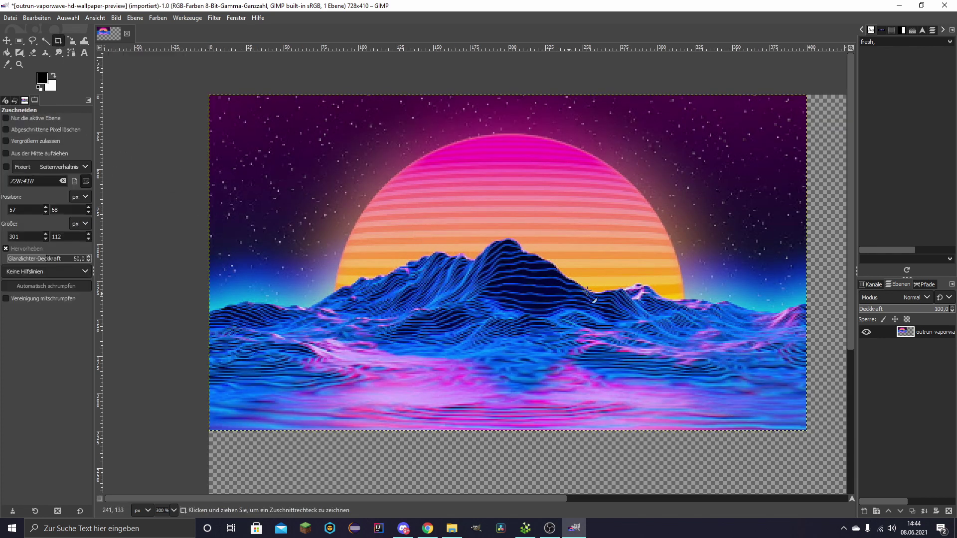
pyautogui.moveTo(317, 195); pyautogui.dragTo(621, 304)
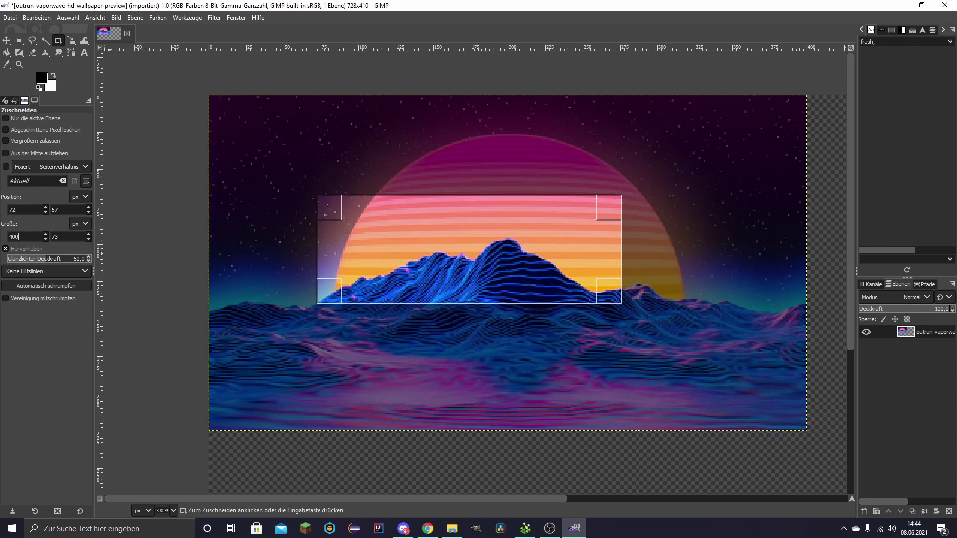
pyautogui.write('400')
pyautogui.press('Tab')
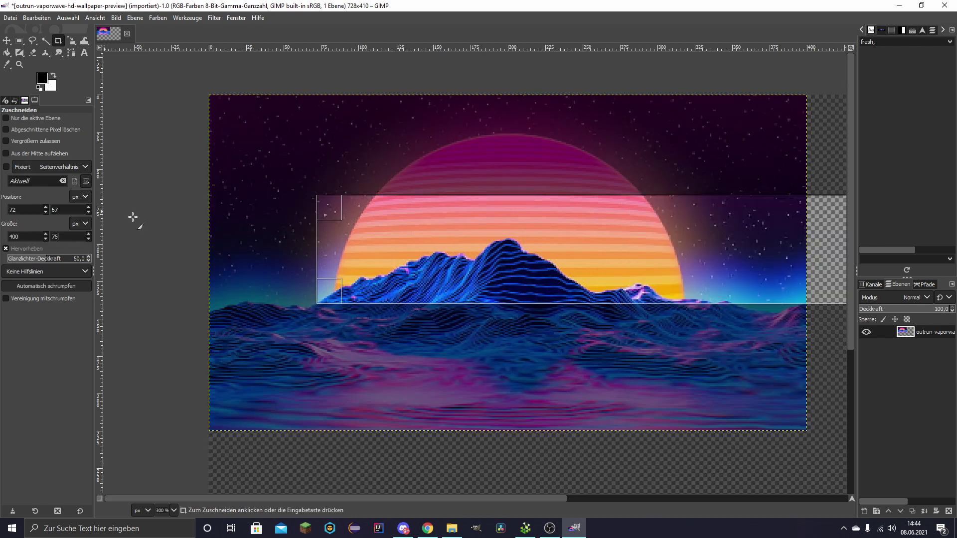
pyautogui.press('Return')
pyautogui.moveTo(422, 259); pyautogui.dragTo(422, 258)
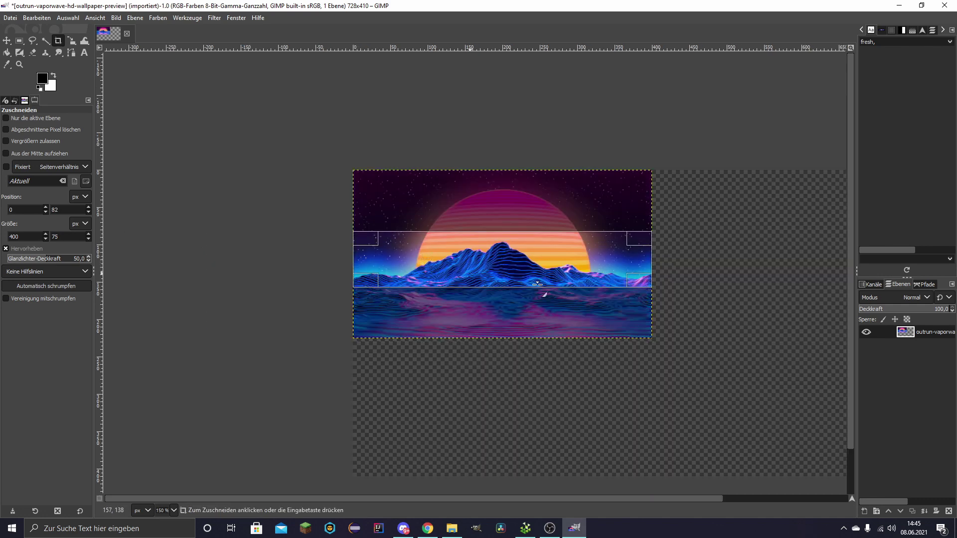
pyautogui.click(390, 265)
# Add a text box reading "Regelwerk" across the lower part of the banner and set its font to BubbleGum.
pyautogui.scroll(-2, 499, 284)
pyautogui.scroll(3, 500, 285)
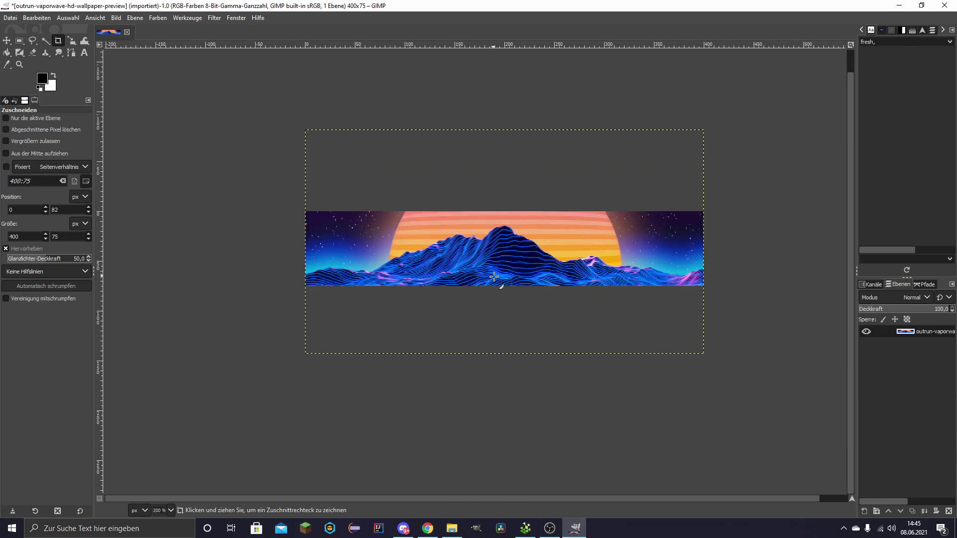
pyautogui.click(84, 53)
pyautogui.moveTo(325, 243); pyautogui.dragTo(659, 292)
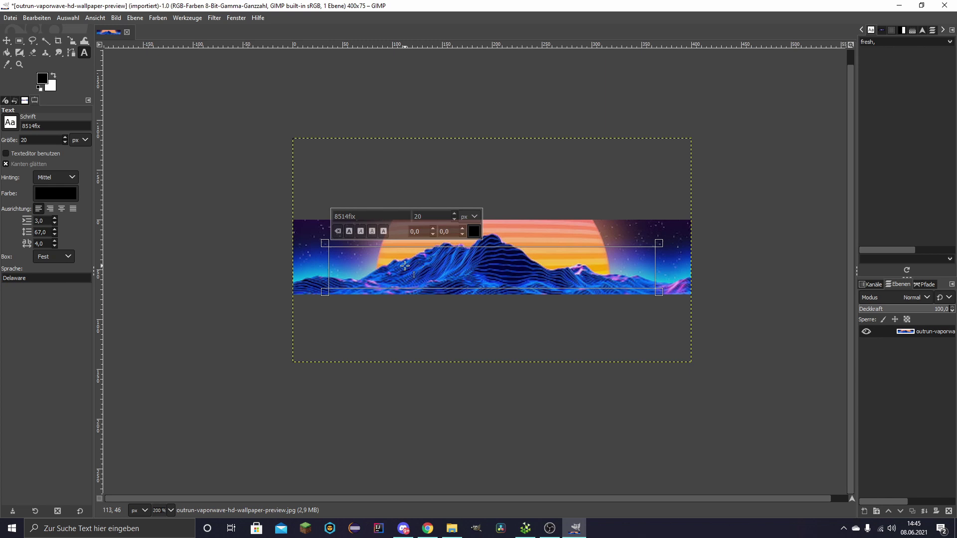
pyautogui.write('Regelwerk')
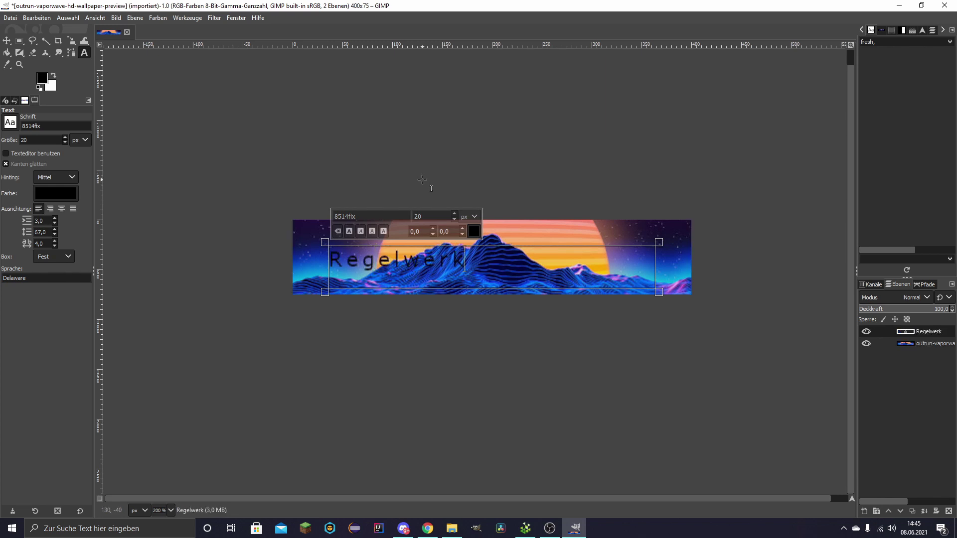
pyautogui.scroll(-12, 410, 386)
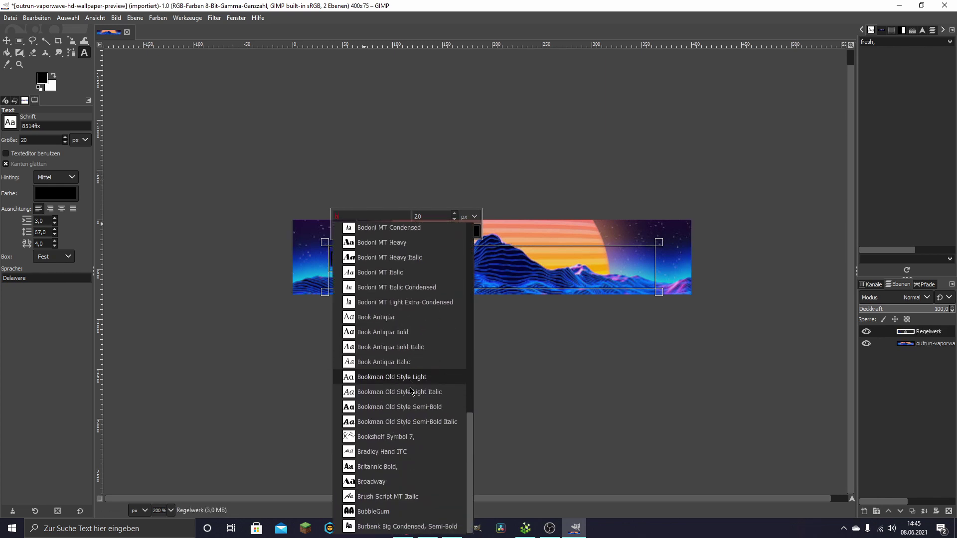
pyautogui.click(374, 511)
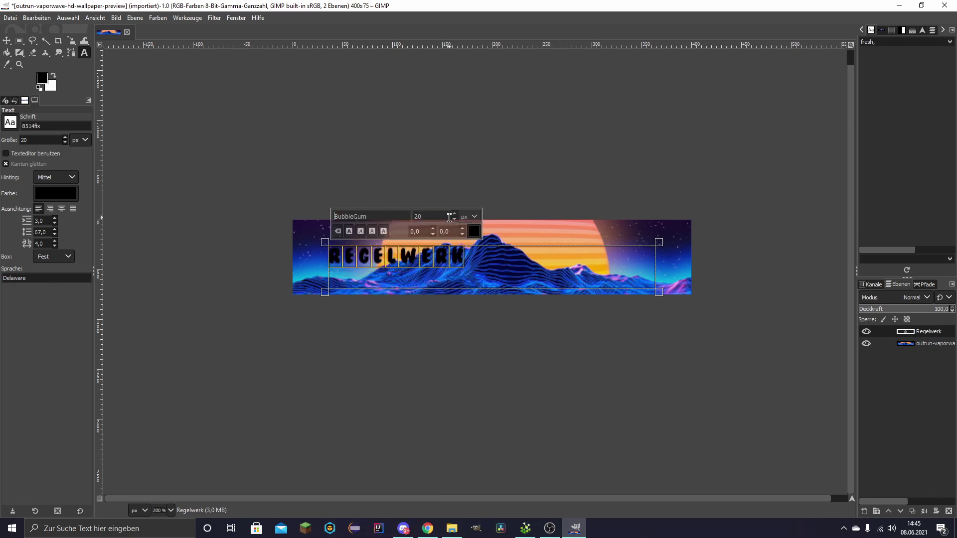
# Set the Regelwerk text's size to 34 px and change its colour to white.
pyautogui.scroll(14, 449, 217)
pyautogui.click(474, 233)
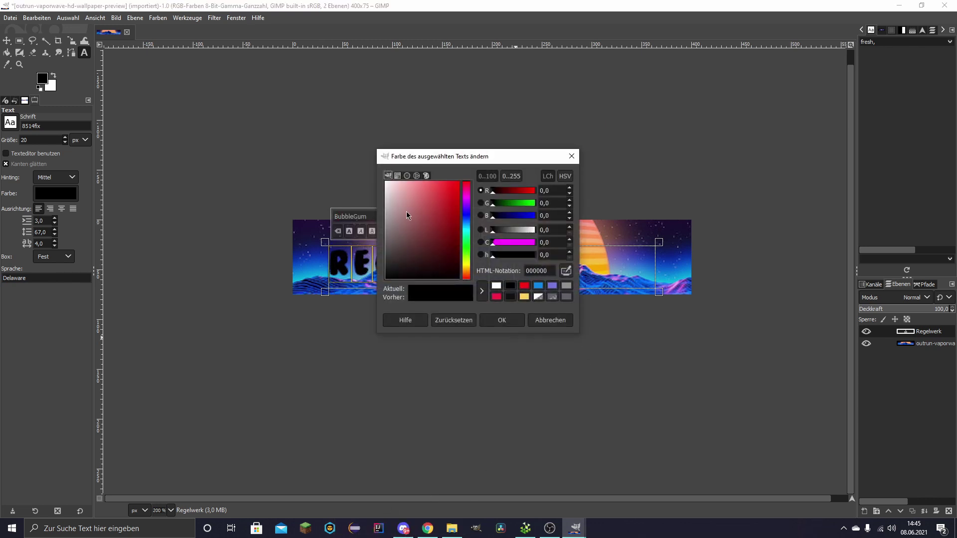
pyautogui.click(387, 182)
pyautogui.click(502, 320)
# Move the Regelwerk text layer towards the middle of the banner, over the mountain.
pyautogui.scroll(-2, 507, 244)
pyautogui.scroll(3, 514, 262)
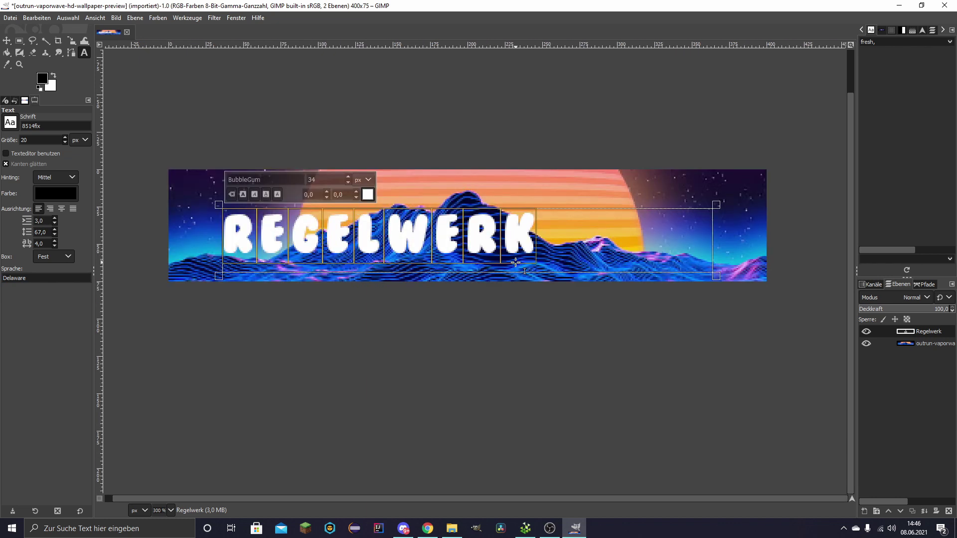
pyautogui.scroll(-2, 514, 262)
pyautogui.moveTo(460, 308); pyautogui.dragTo(480, 268)
pyautogui.click(7, 41)
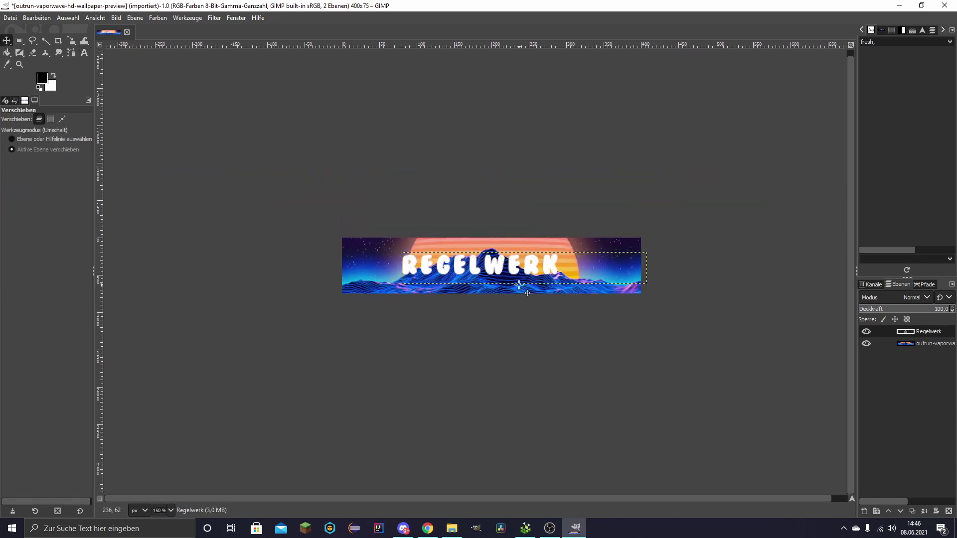
pyautogui.scroll(-3, 538, 294)
pyautogui.scroll(4, 558, 302)
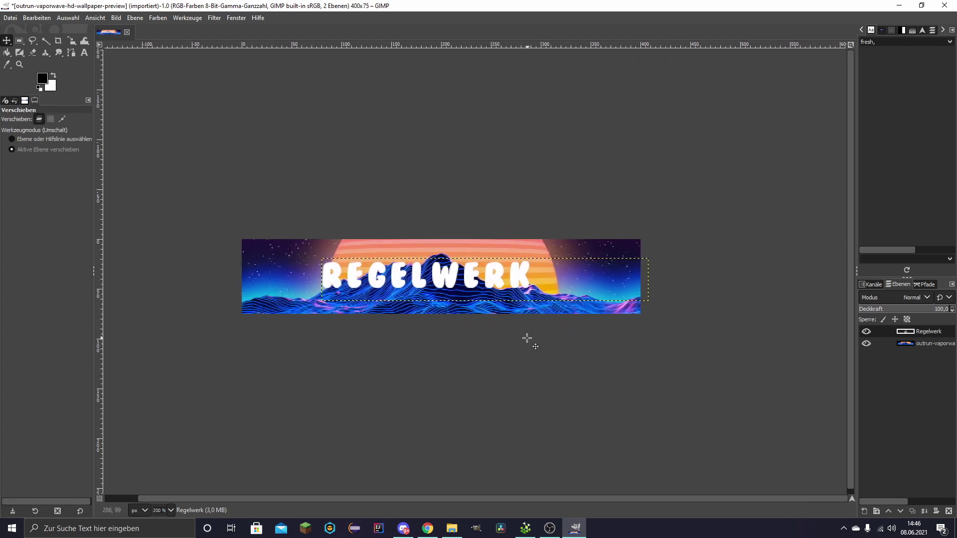
# Adjust the wallpaper layer's exposure with a black level of 0.010 and an exposure of about -0.489.
pyautogui.click(923, 343)
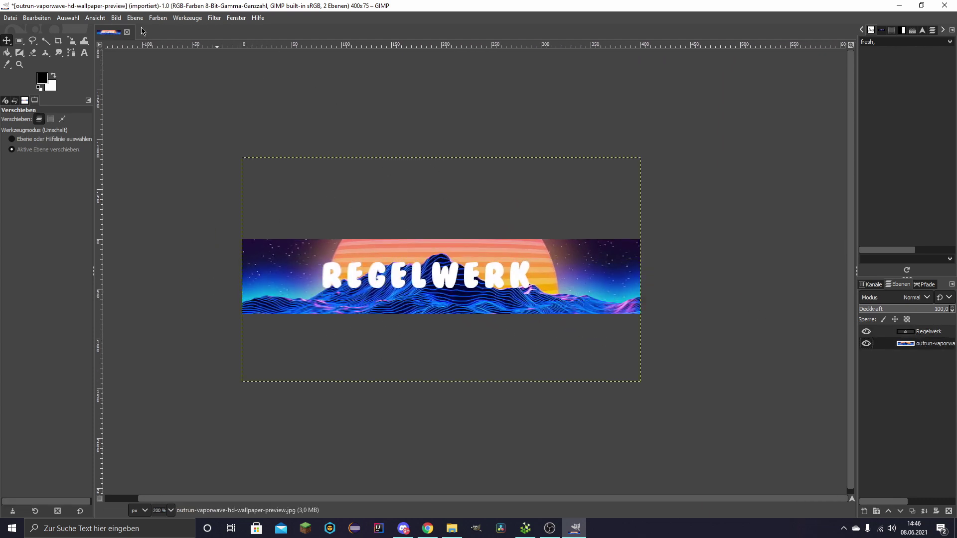
pyautogui.click(155, 19)
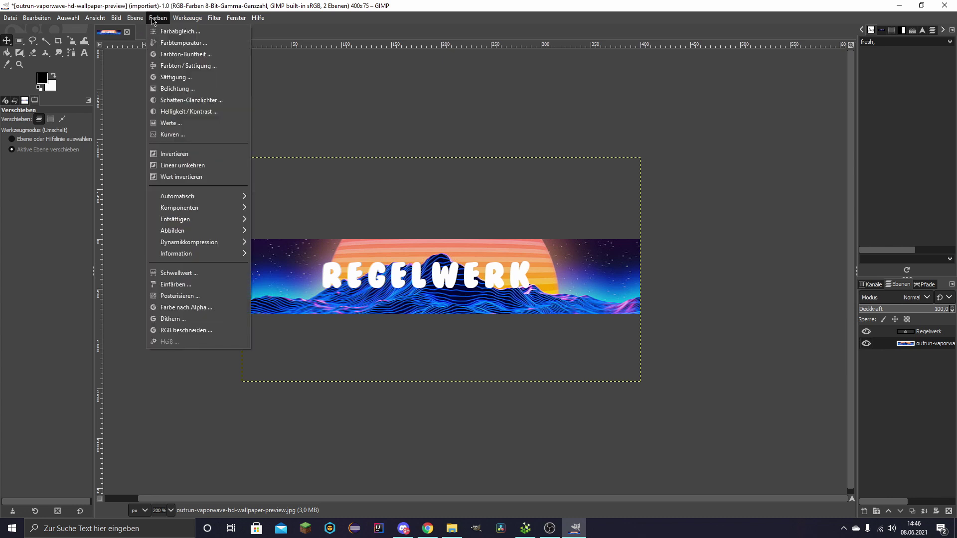
pyautogui.click(193, 89)
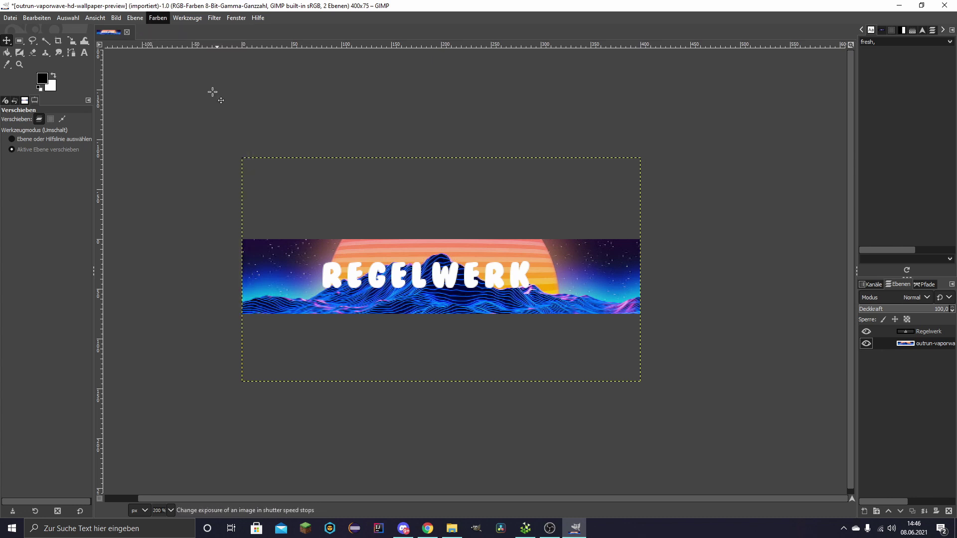
pyautogui.click(792, 243)
pyautogui.click(798, 232)
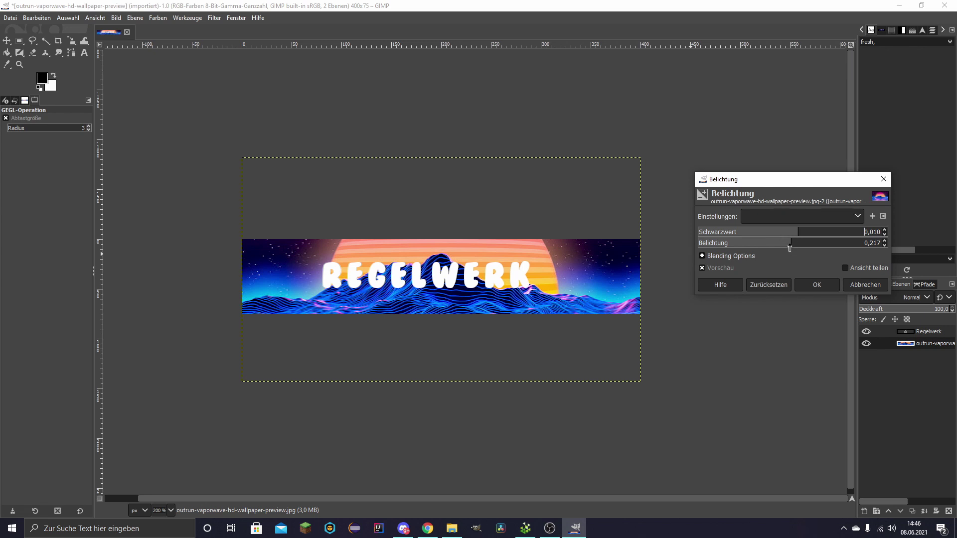
pyautogui.moveTo(789, 248); pyautogui.dragTo(783, 248)
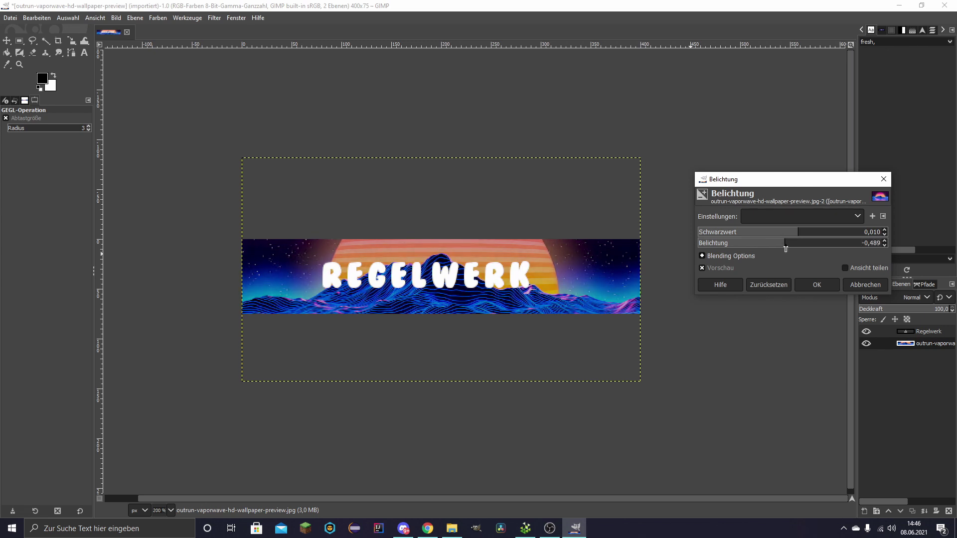
pyautogui.press('Return')
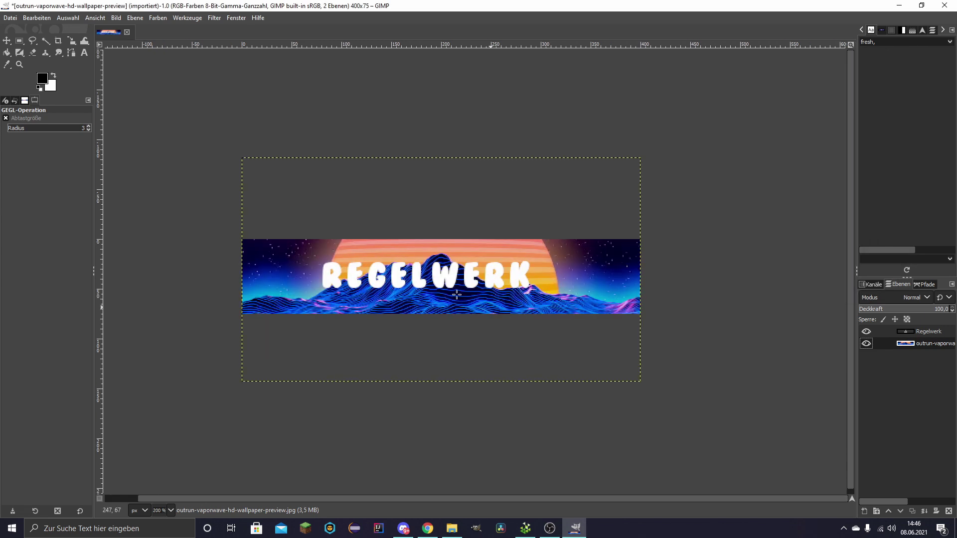
# Enlarge the Regelwerk text layer slightly and centre it horizontally on the banner.
pyautogui.click(918, 332)
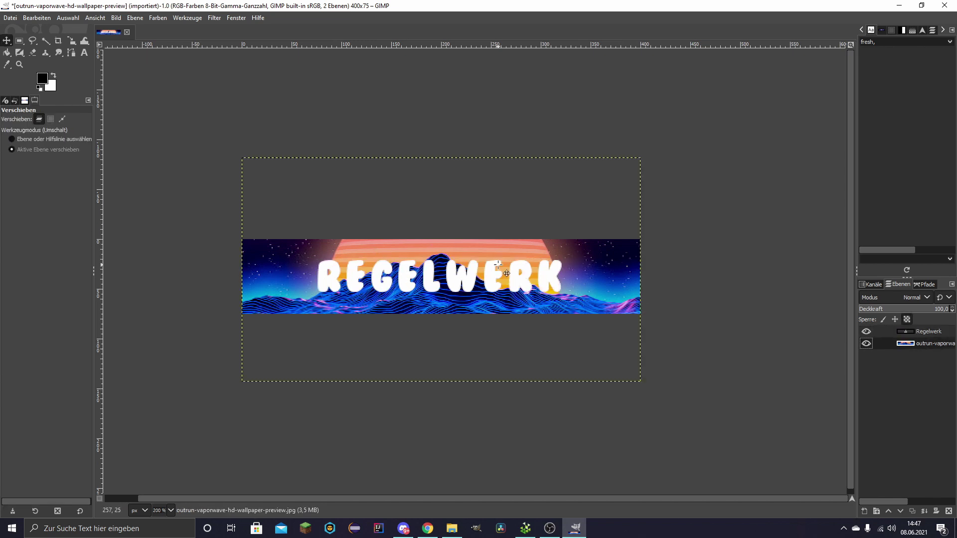
pyautogui.scroll(-4, 497, 269)
pyautogui.scroll(3, 498, 286)
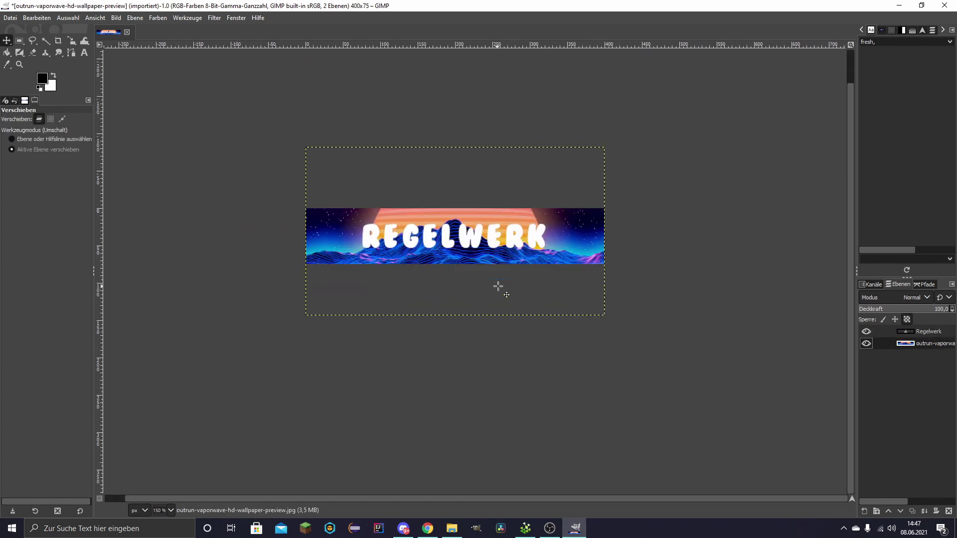
pyautogui.scroll(3, 499, 292)
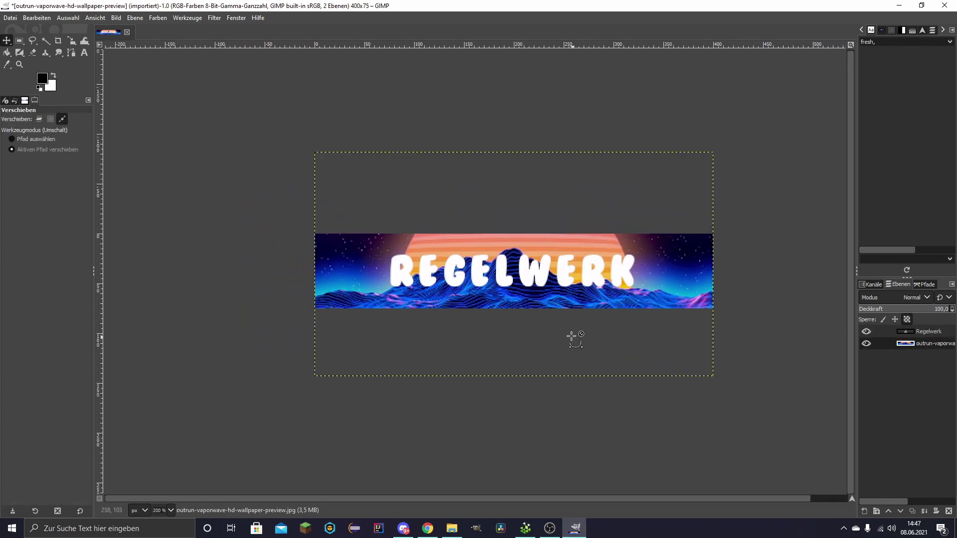
pyautogui.scroll(-1, 573, 326)
# Select the whole banner with a 400 × 76 px rectangle at position 0, 0 with rounded corners of radius 3.9.
pyautogui.press('r')
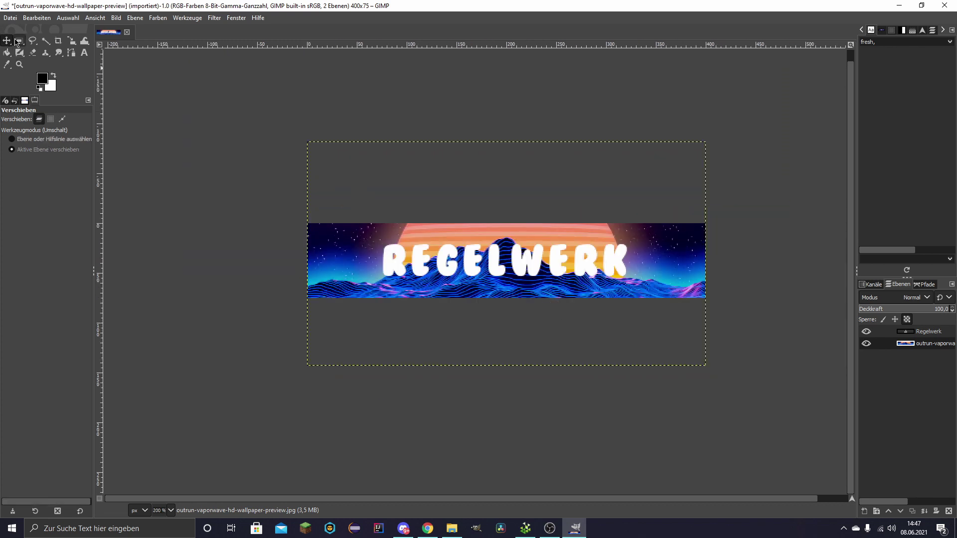
pyautogui.moveTo(314, 226); pyautogui.dragTo(648, 308)
pyautogui.scroll(2, 349, 259)
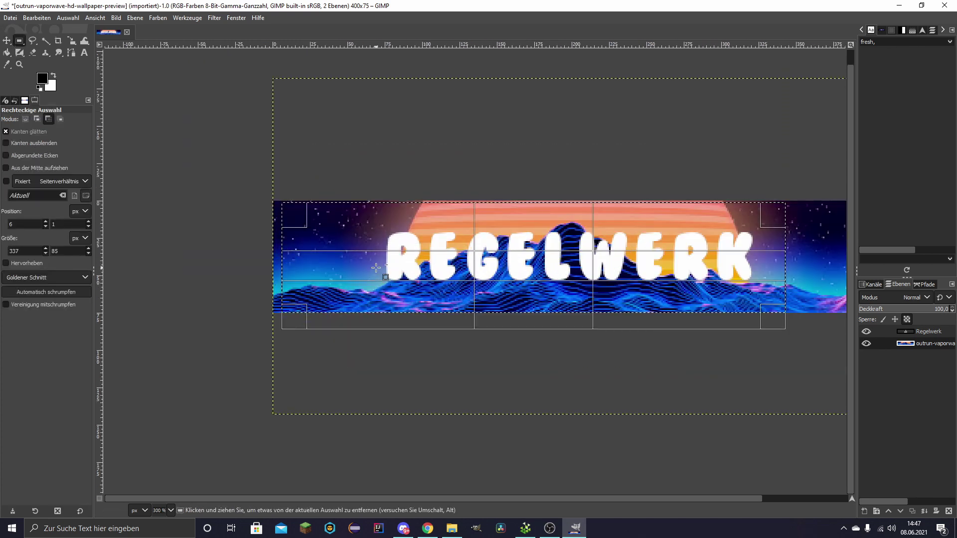
pyautogui.moveTo(326, 226); pyautogui.dragTo(325, 222)
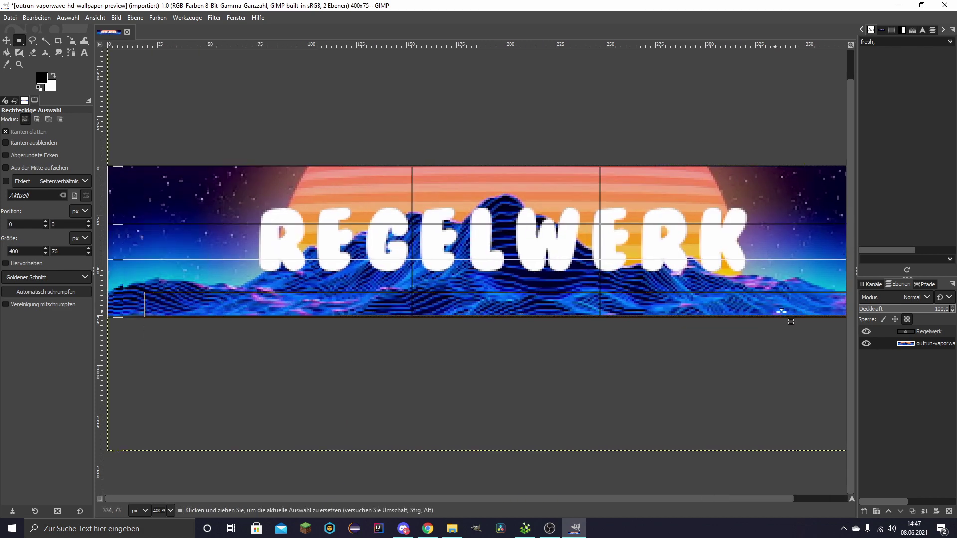
pyautogui.hscroll(-3, 584, 294)
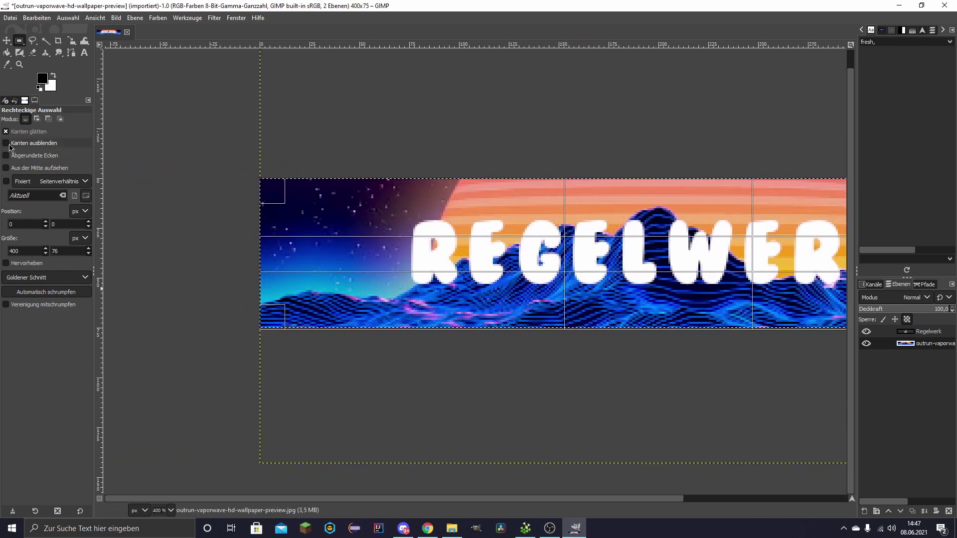
pyautogui.click(24, 155)
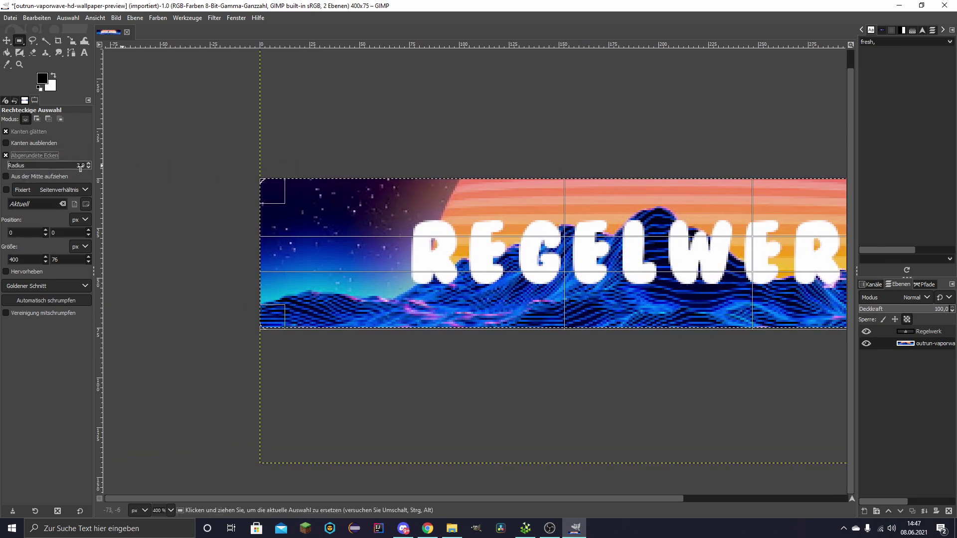
# Float the rounded selection of the wallpaper, turn it into a separate layer and delete the original wallpaper layer.
pyautogui.click(67, 18)
pyautogui.click(80, 76)
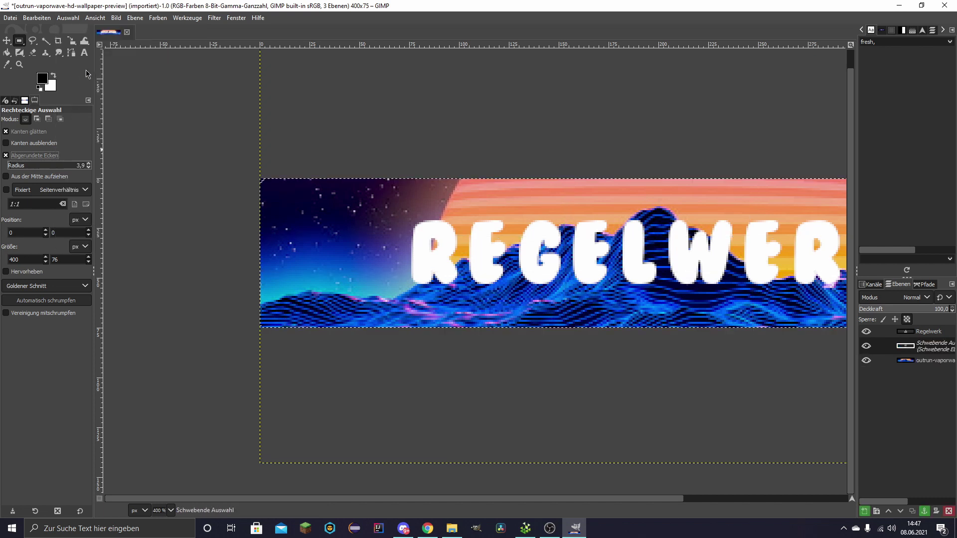
pyautogui.click(874, 511)
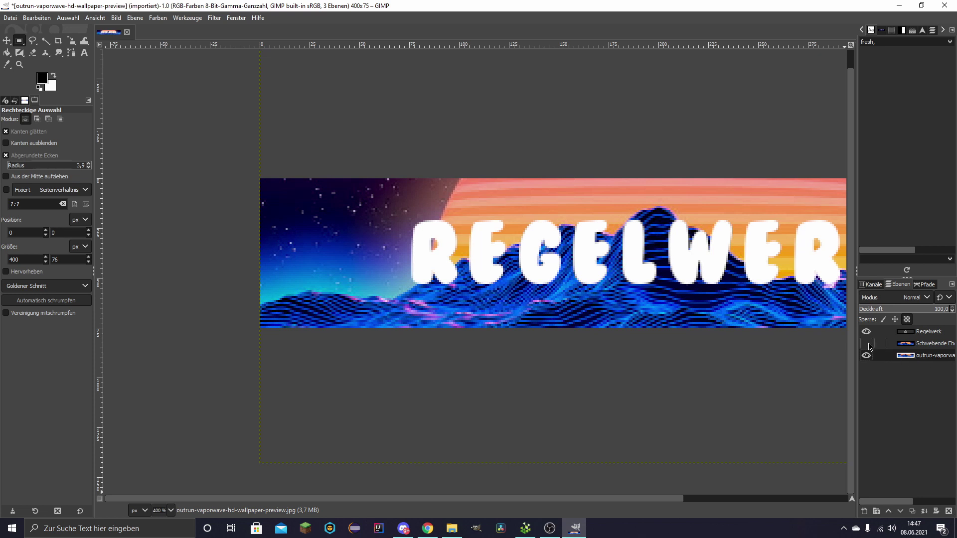
pyautogui.click(948, 511)
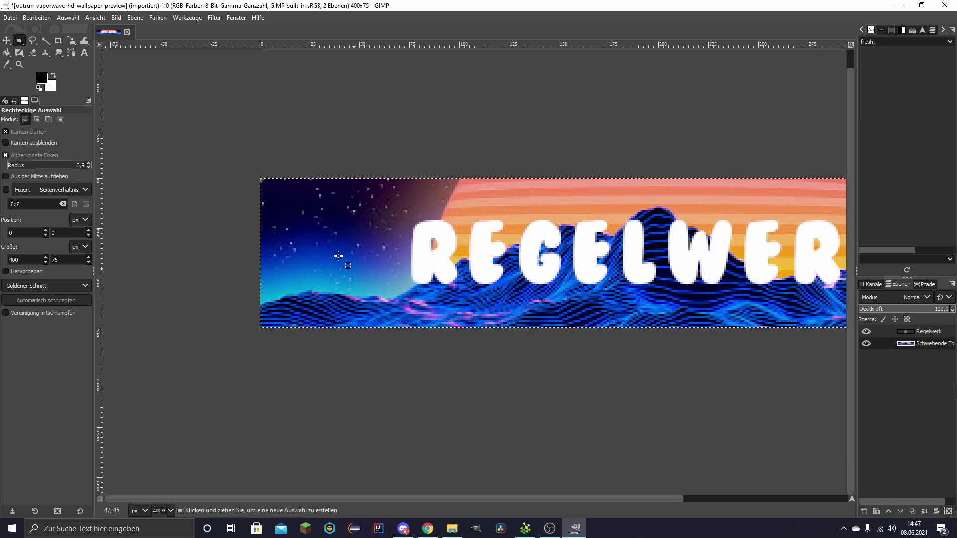
# Export the banner as bannertest.png to the Downloads folder with the default PNG options.
pyautogui.scroll(-4, 468, 257)
pyautogui.scroll(4, 497, 261)
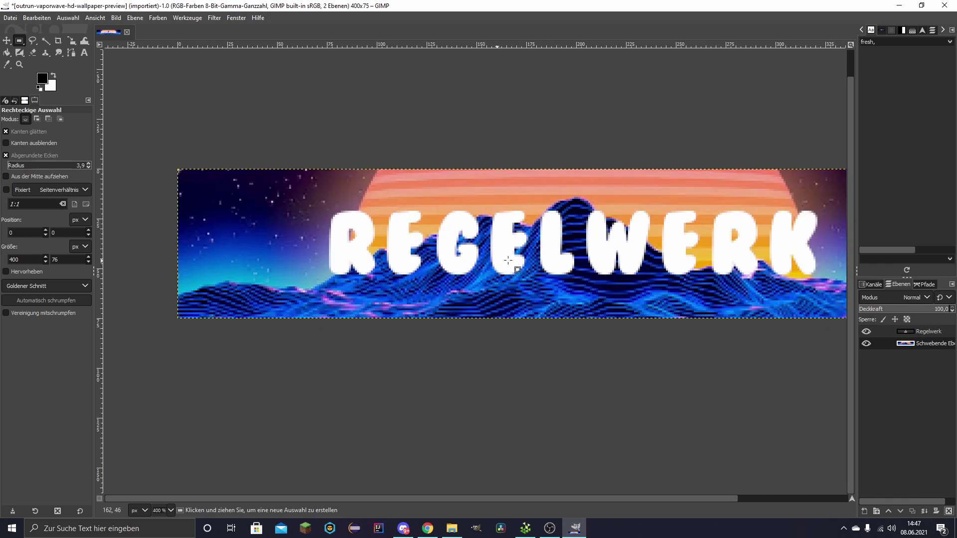
pyautogui.moveTo(607, 260); pyautogui.dragTo(472, 257)
pyautogui.scroll(-2, 561, 317)
pyautogui.click(10, 18)
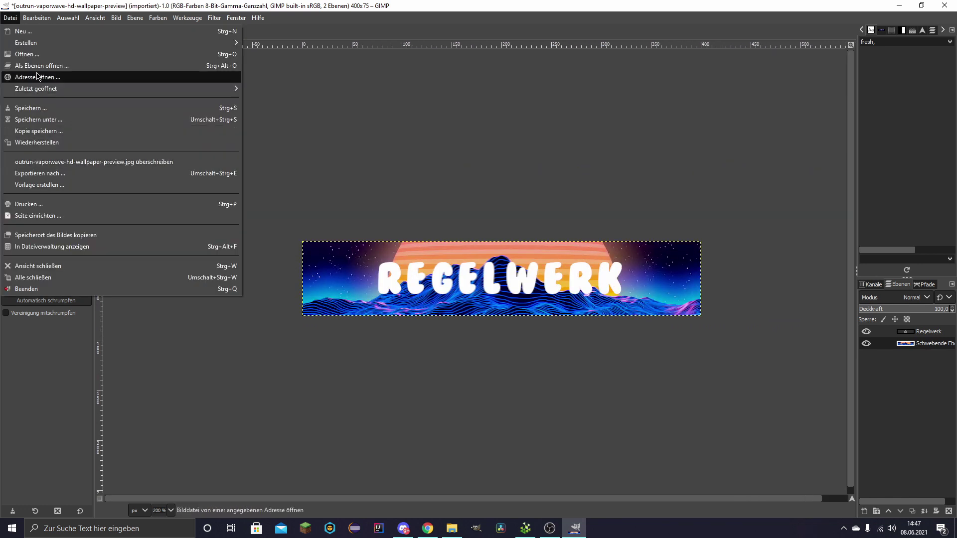
pyautogui.click(10, 17)
pyautogui.click(10, 18)
pyautogui.click(38, 174)
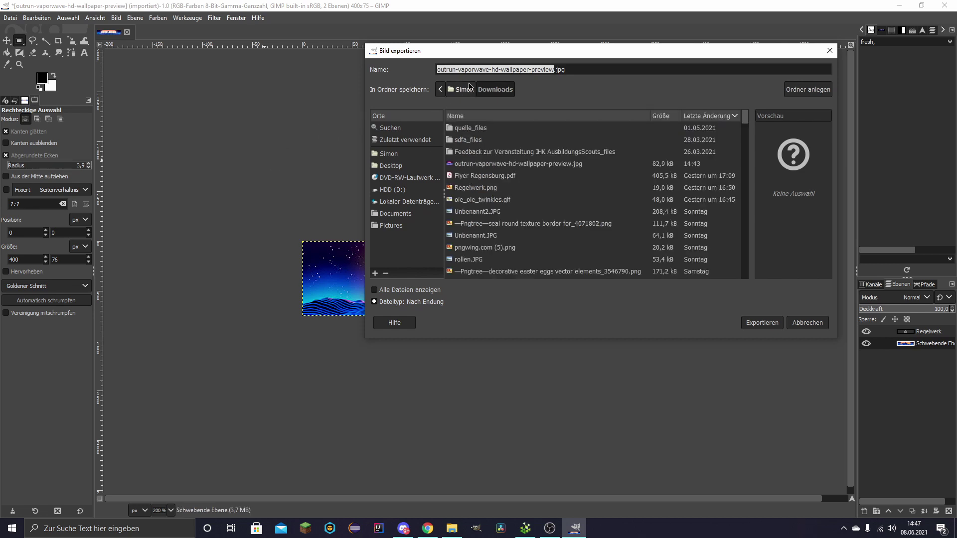
pyautogui.write('banne')
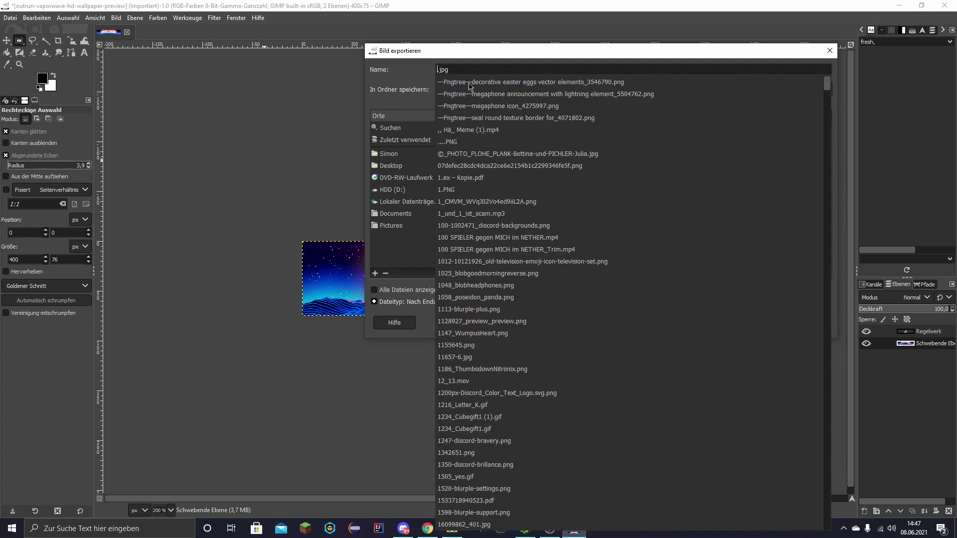
pyautogui.write('banner')
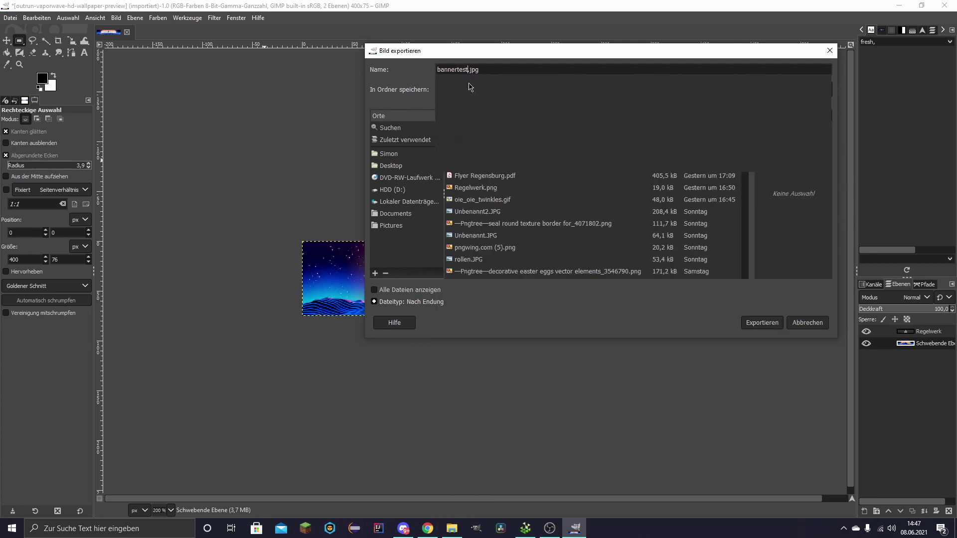
pyautogui.write('test')
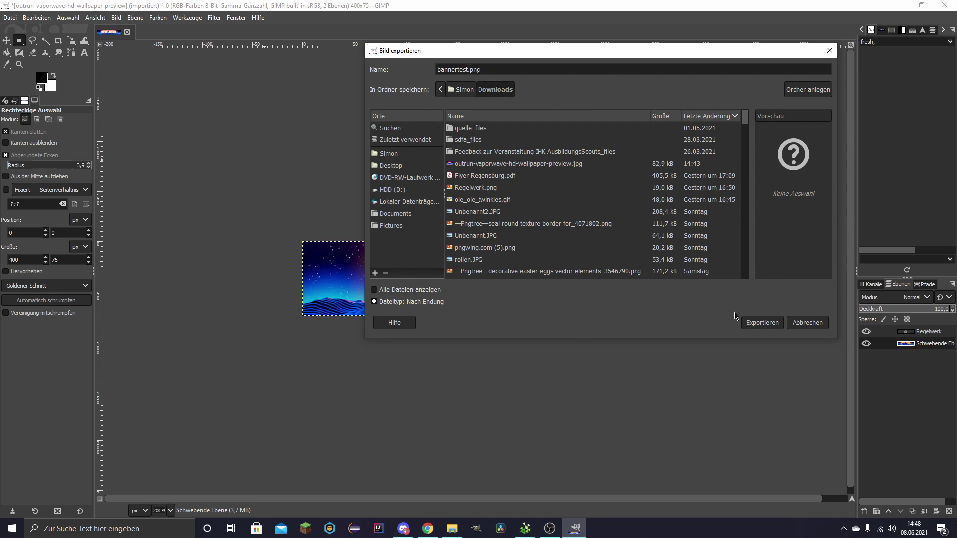
pyautogui.click(759, 323)
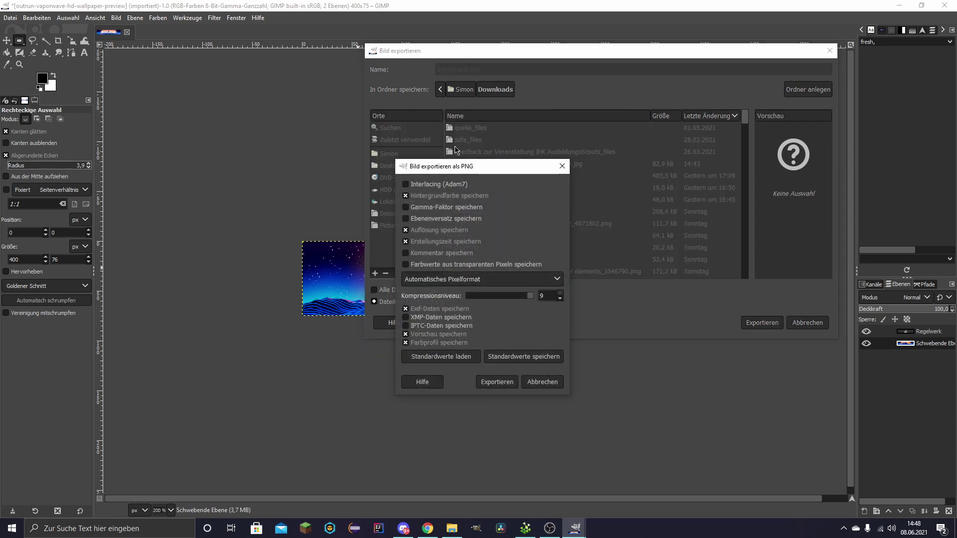
pyautogui.click(497, 382)
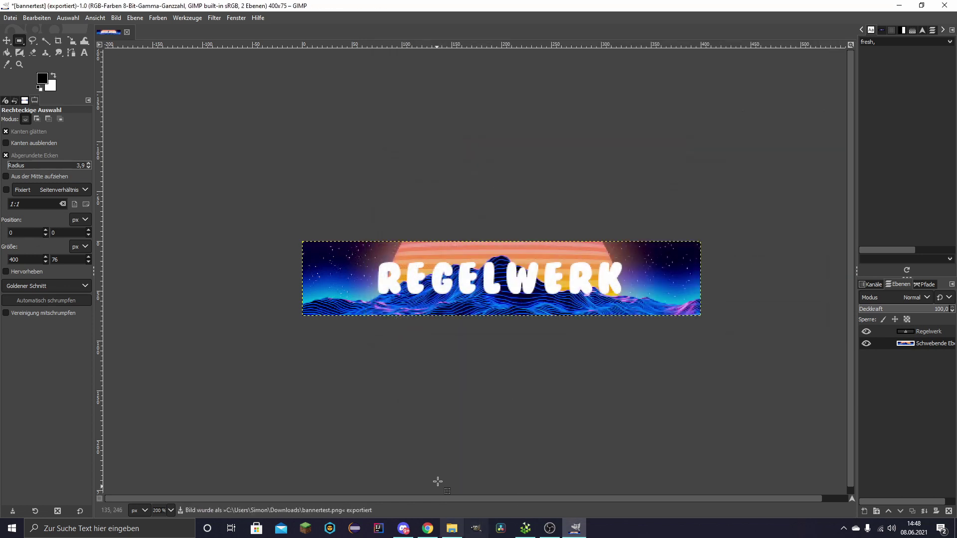
# Open bannertest.png from the Downloads folder in the photo viewer, examine its rounded corners closely and close it.
pyautogui.click(451, 528)
pyautogui.doubleClick(367, 216)
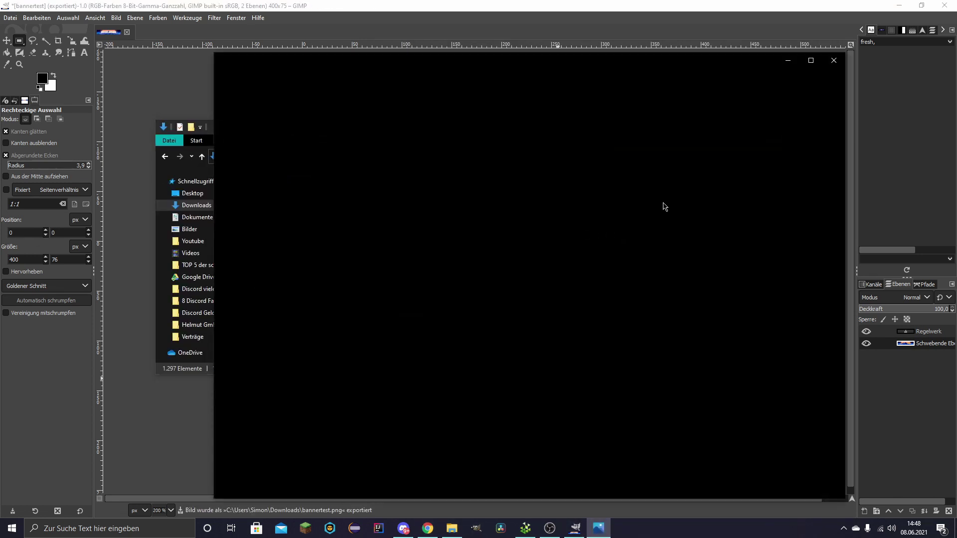
pyautogui.scroll(5, 405, 305)
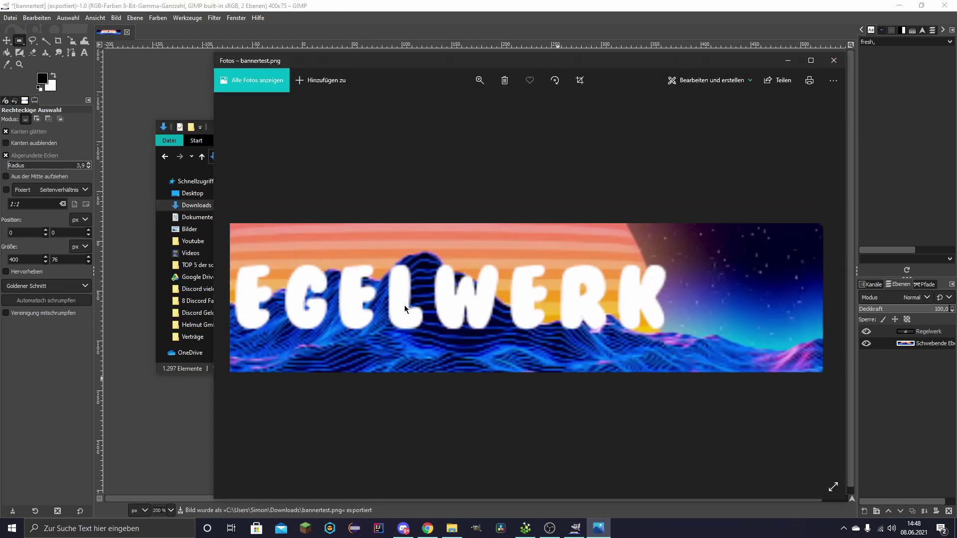
pyautogui.scroll(1, 810, 238)
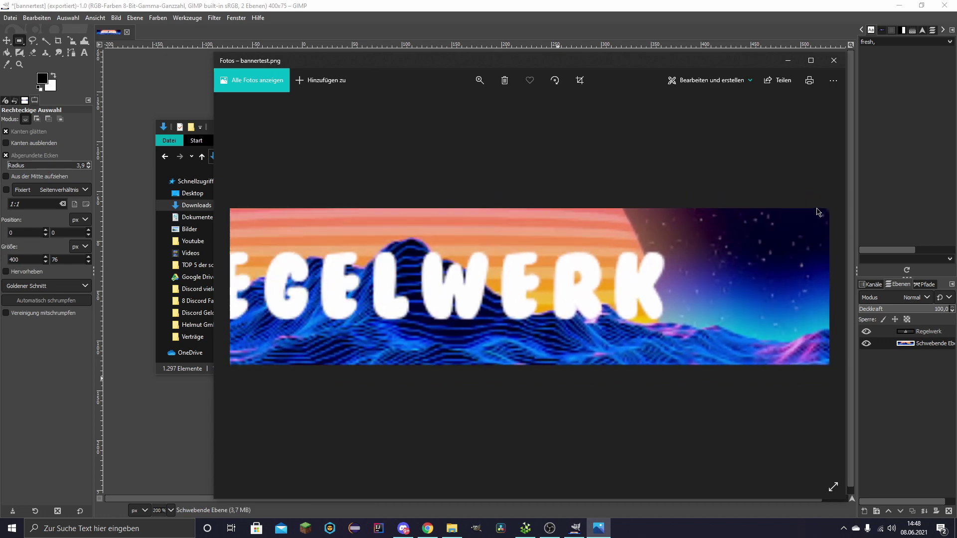
pyautogui.click(834, 60)
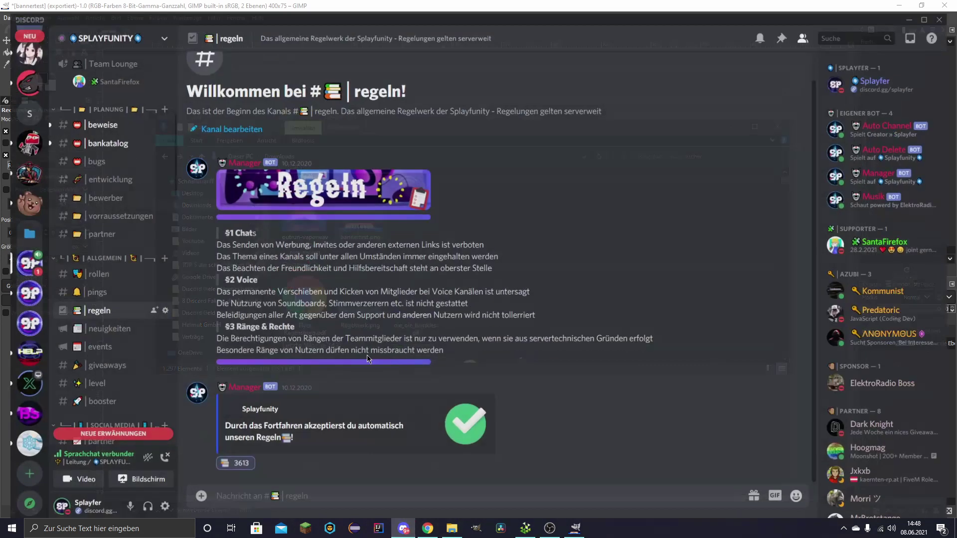
# Switch to Discord, open the konsole channel and upload bannertest.png from the Downloads folder without a comment.
pyautogui.click(403, 529)
pyautogui.click(94, 199)
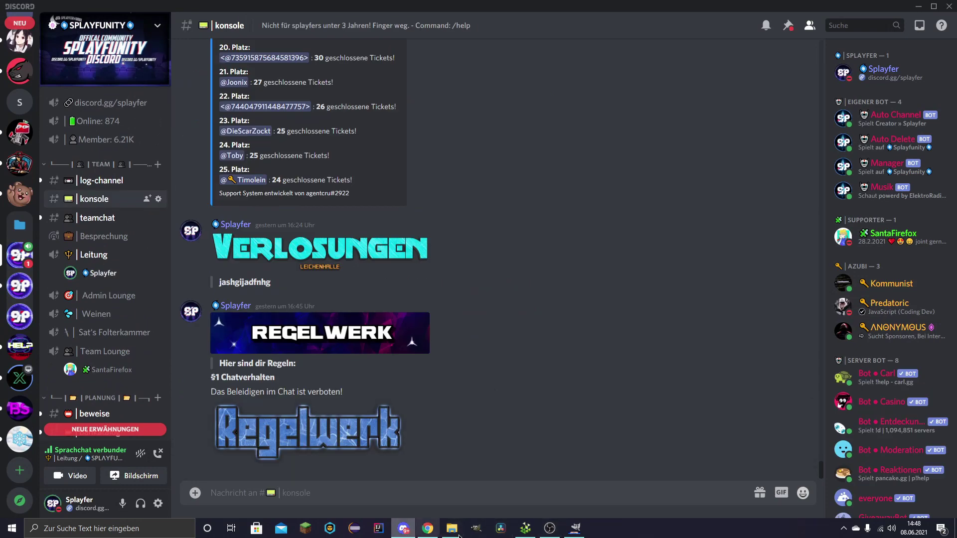
pyautogui.click(452, 528)
pyautogui.moveTo(360, 212); pyautogui.dragTo(378, 446)
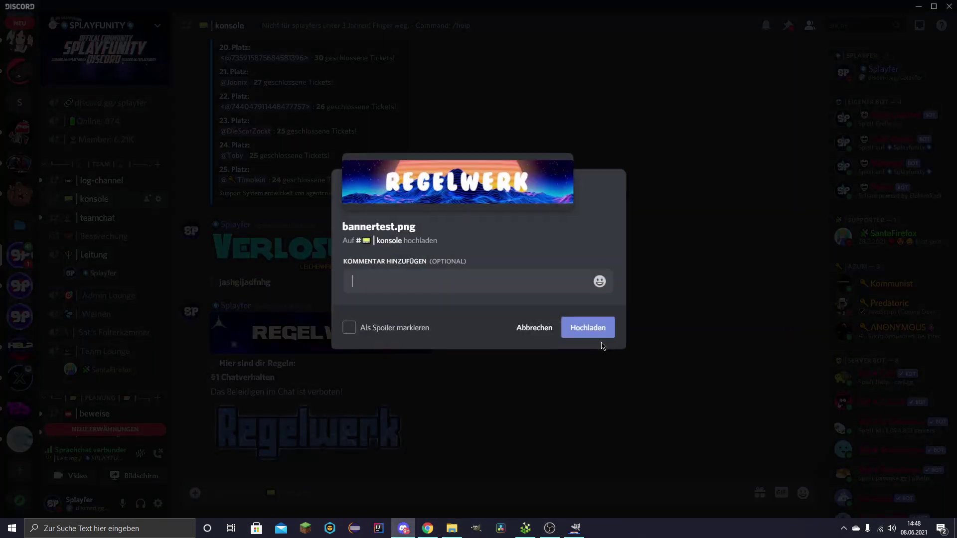
pyautogui.click(597, 329)
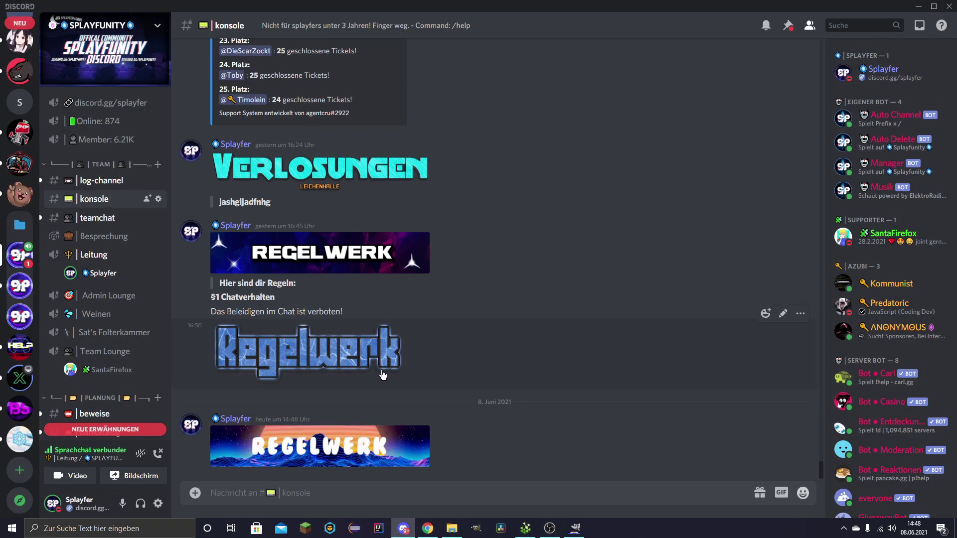
# Return to GIMP, turn off rounded corners and select a 253 × 2 px strip at position 67, 33 across the lettering with the Regelwerk layer active.
pyautogui.click(575, 529)
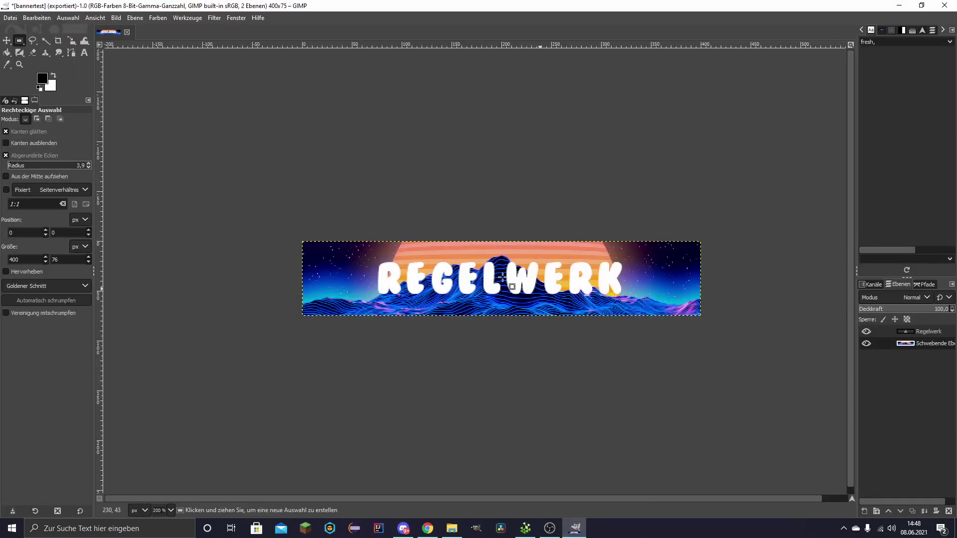
pyautogui.scroll(2, 472, 293)
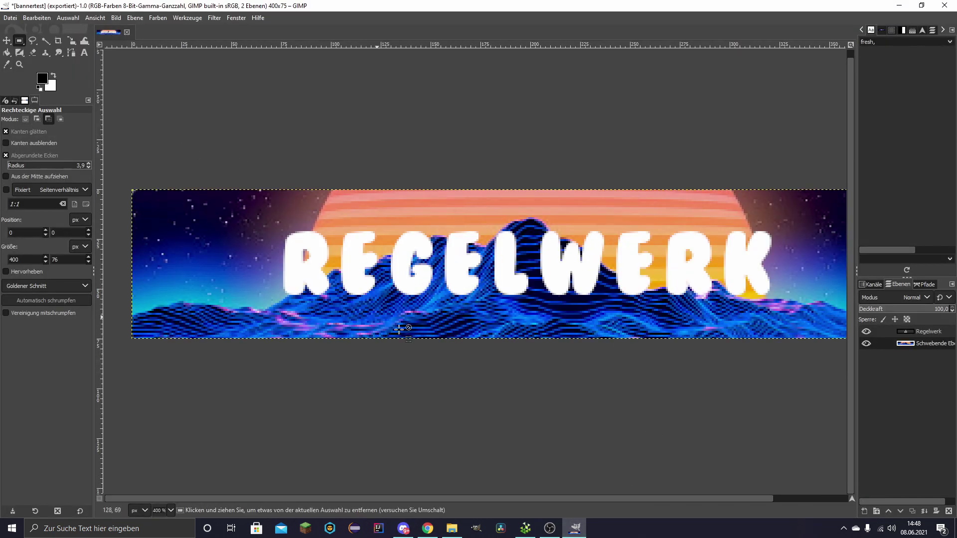
pyautogui.scroll(1, 427, 271)
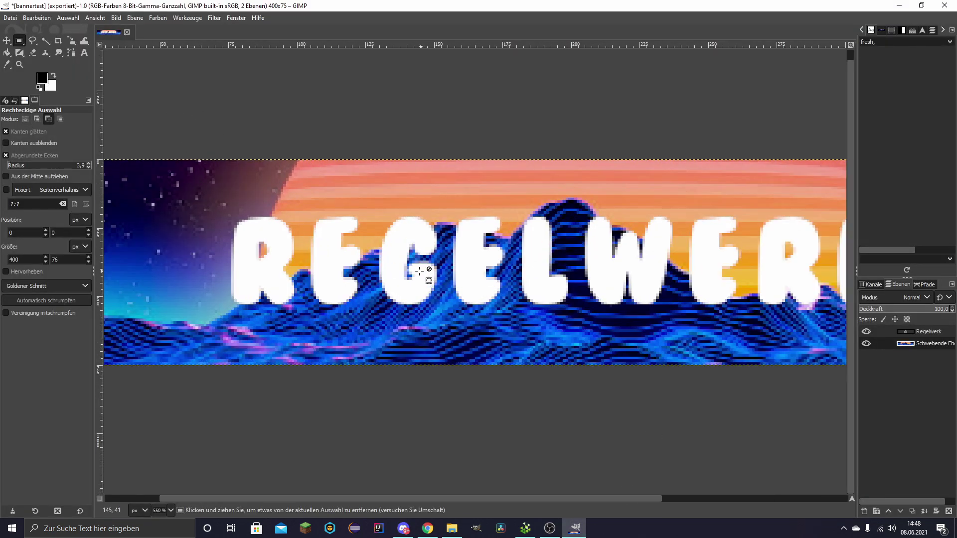
pyautogui.moveTo(205, 250); pyautogui.dragTo(831, 261)
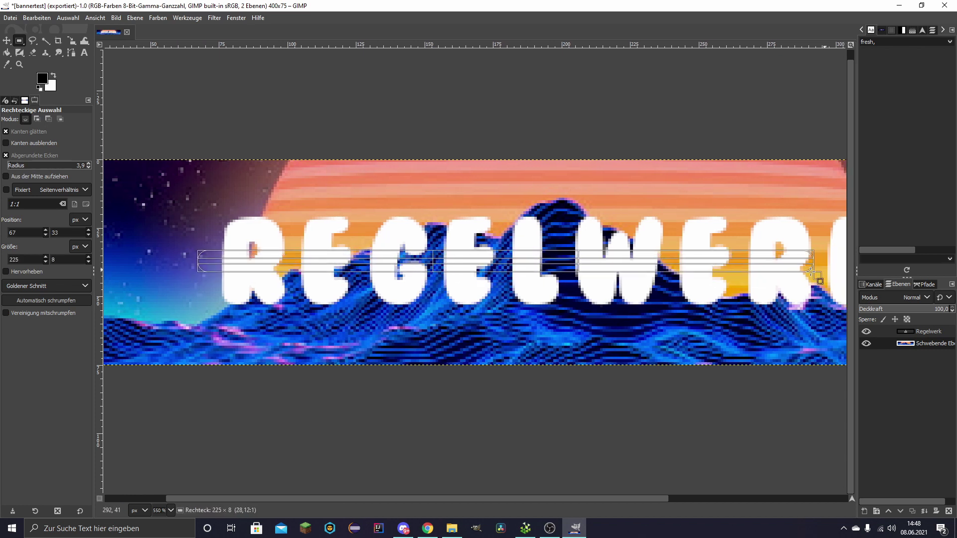
pyautogui.hscroll(3, 658, 300)
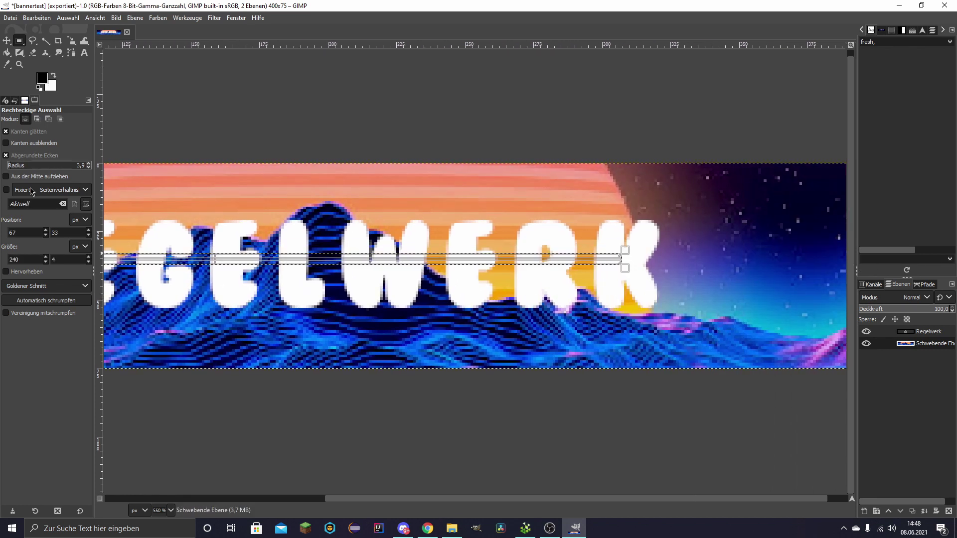
pyautogui.click(6, 155)
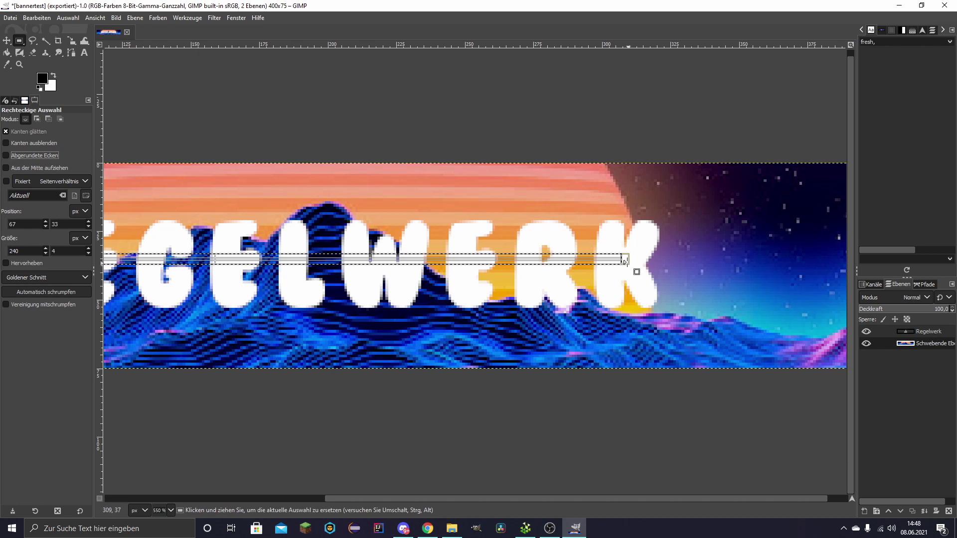
pyautogui.moveTo(627, 259); pyautogui.dragTo(663, 259)
pyautogui.click(918, 331)
pyautogui.moveTo(489, 309); pyautogui.dragTo(811, 322)
pyautogui.moveTo(278, 298); pyautogui.dragTo(406, 300)
# Float the selected strip of the Regelwerk lettering and convert the floating selection into its own layer.
pyautogui.click(68, 18)
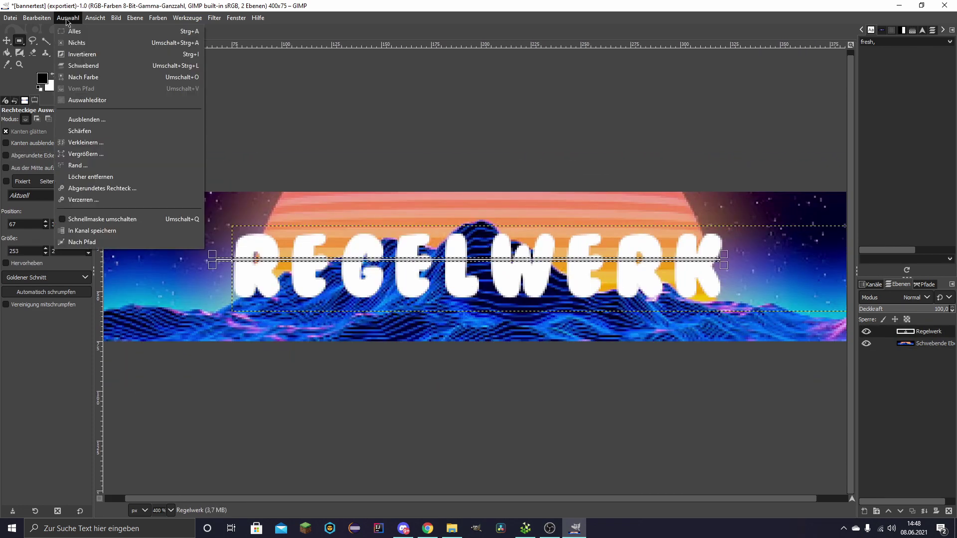
pyautogui.click(90, 66)
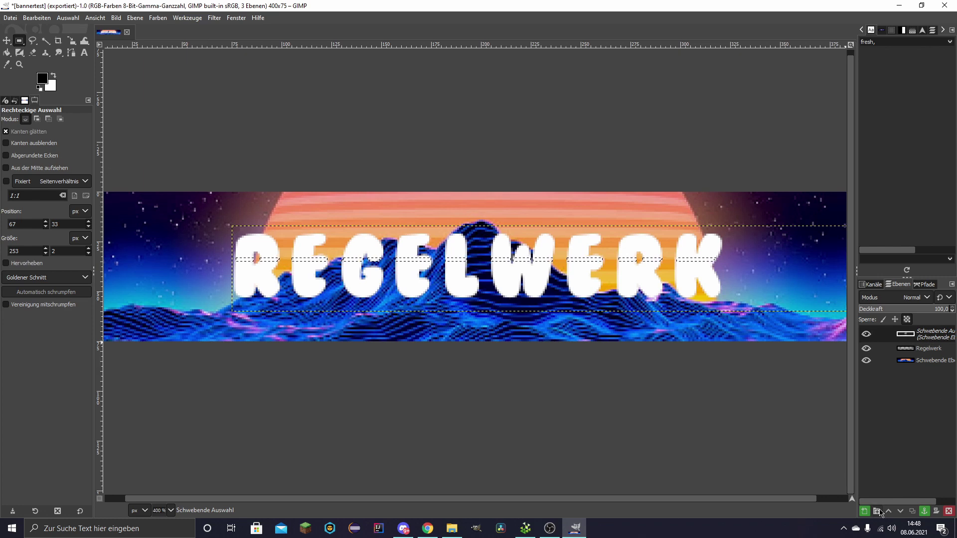
pyautogui.click(864, 511)
pyautogui.scroll(2, 420, 361)
# Shift the strip layer slightly to the left for a glitch effect, and activate the background layer to check the result.
pyautogui.click(7, 41)
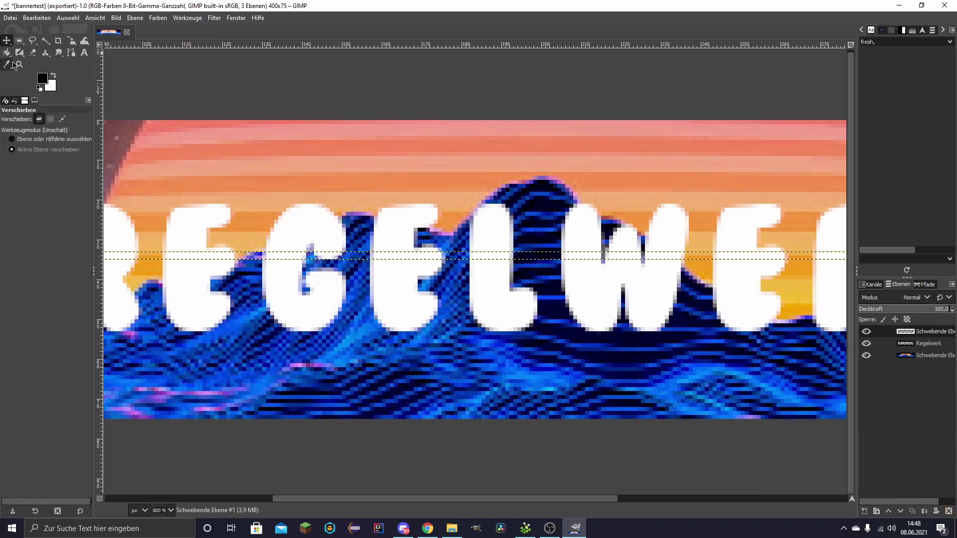
pyautogui.scroll(-4, 412, 264)
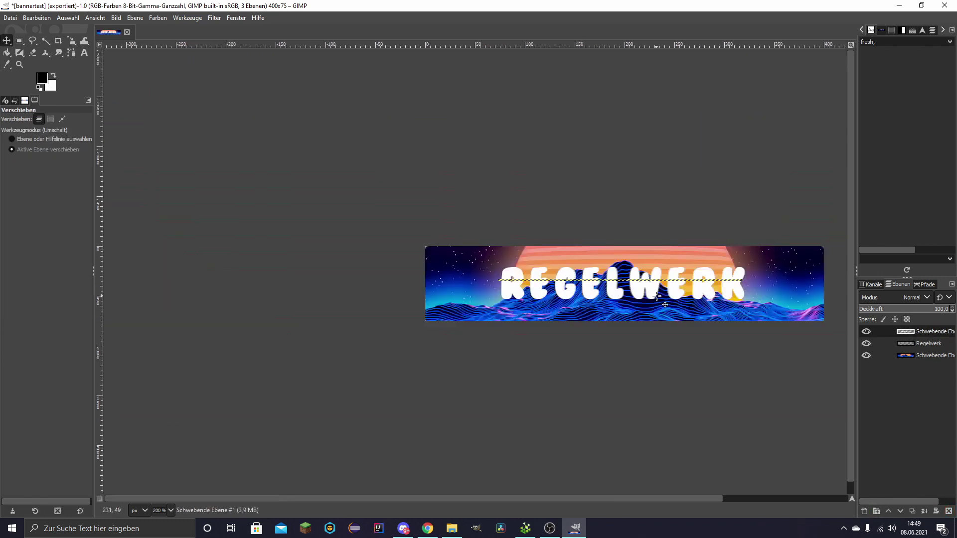
pyautogui.click(915, 359)
pyautogui.scroll(2, 614, 354)
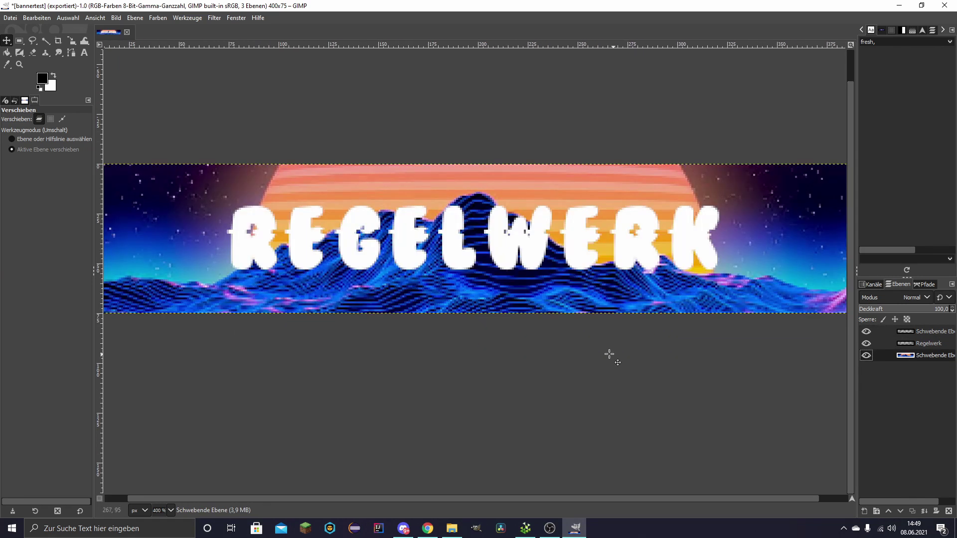
pyautogui.moveTo(541, 290); pyautogui.dragTo(566, 329)
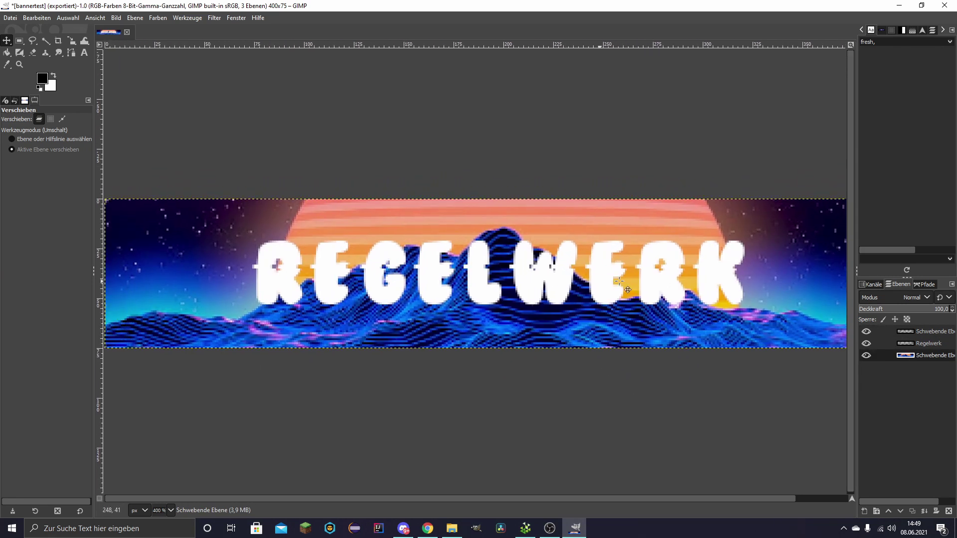
# Select a second thin strip on the Regelwerk layer, just below the first one and spanning the whole lettering.
pyautogui.click(928, 343)
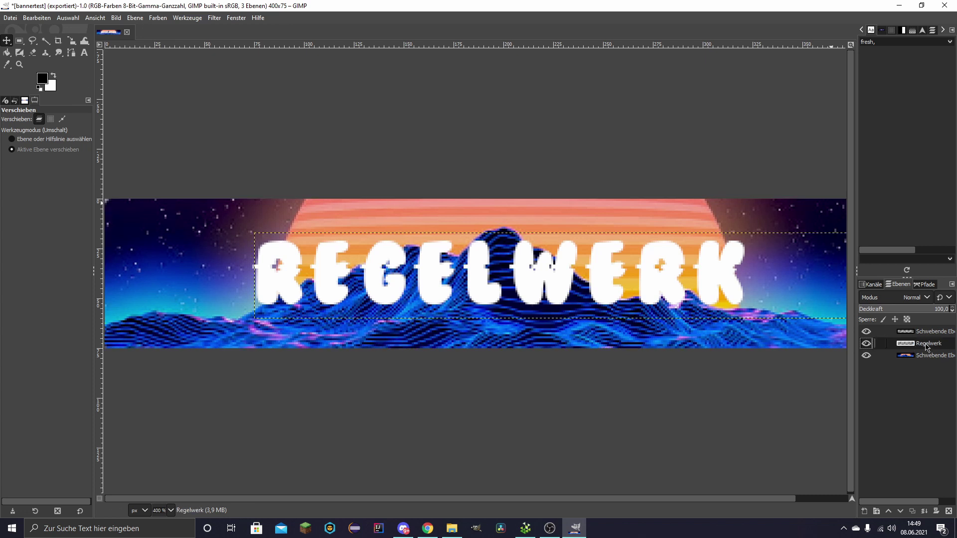
pyautogui.press('r')
pyautogui.hscroll(3, 448, 280)
pyautogui.moveTo(189, 277); pyautogui.dragTo(735, 279)
pyautogui.press('m')
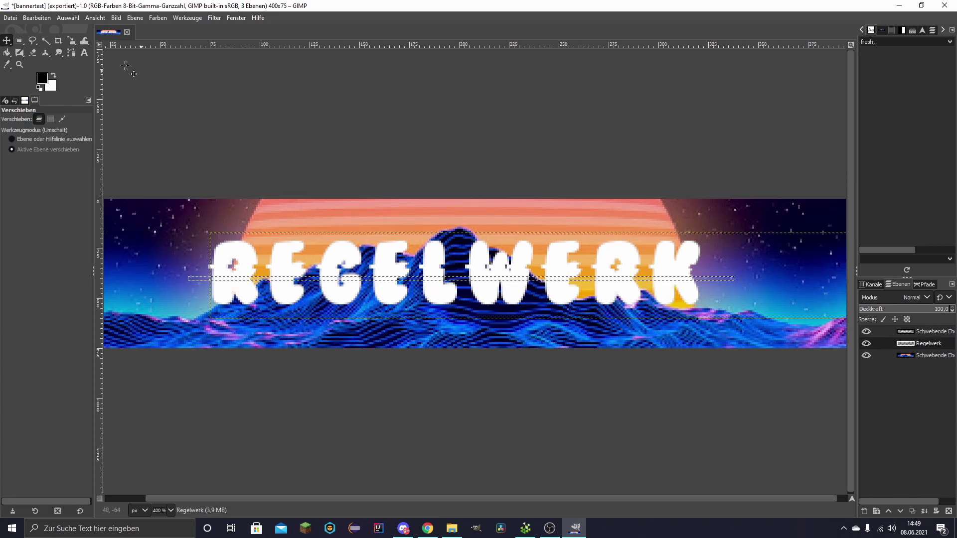
# Float the second strip, offset it sideways and merge the strip layers into the Regelwerk layer.
pyautogui.click(67, 17)
pyautogui.click(90, 67)
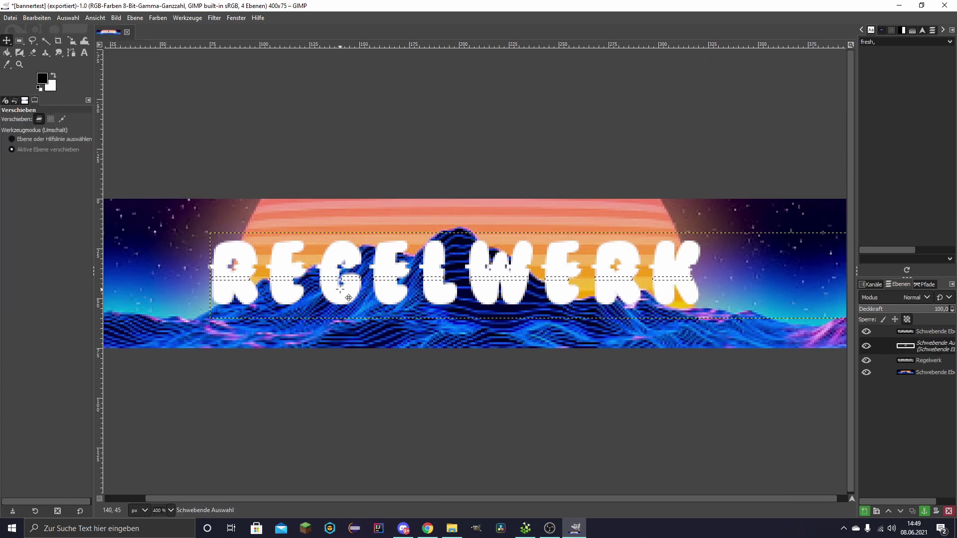
pyautogui.click(921, 335)
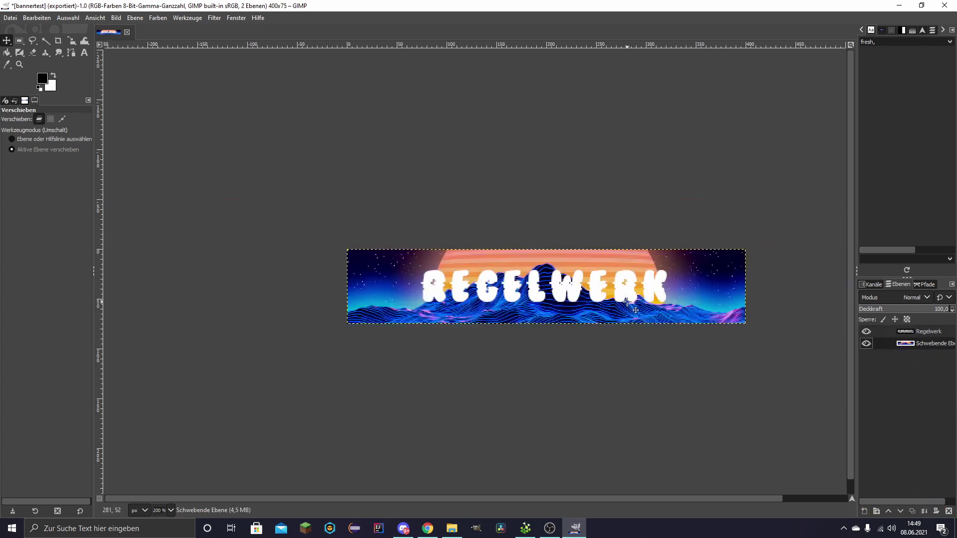
# Check the glitched lettering and export the banner over the existing bannertest.png.
pyautogui.scroll(-1, 628, 303)
pyautogui.moveTo(579, 301); pyautogui.dragTo(544, 322)
pyautogui.scroll(1, 624, 322)
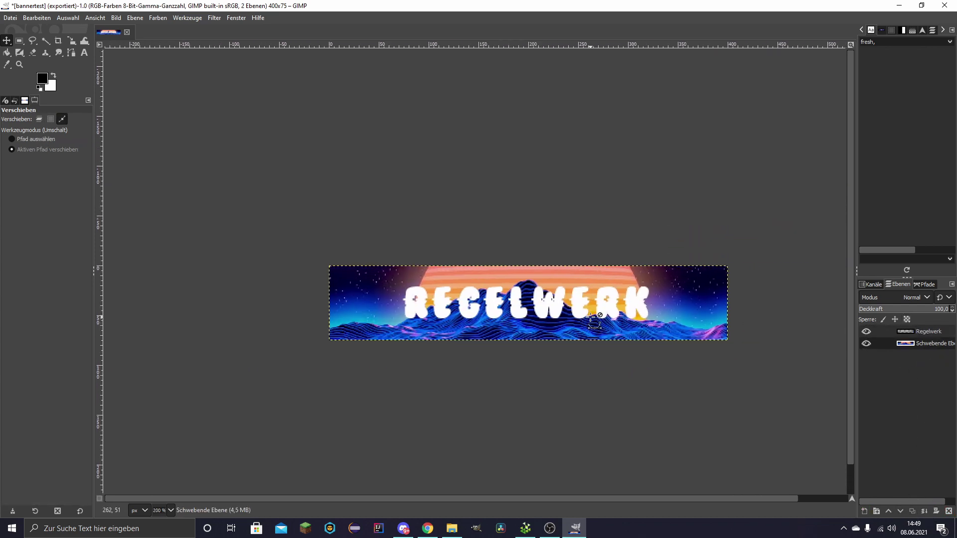
pyautogui.scroll(1, 590, 317)
pyautogui.moveTo(449, 275); pyautogui.dragTo(535, 281)
pyautogui.scroll(-1, 534, 281)
pyautogui.click(11, 19)
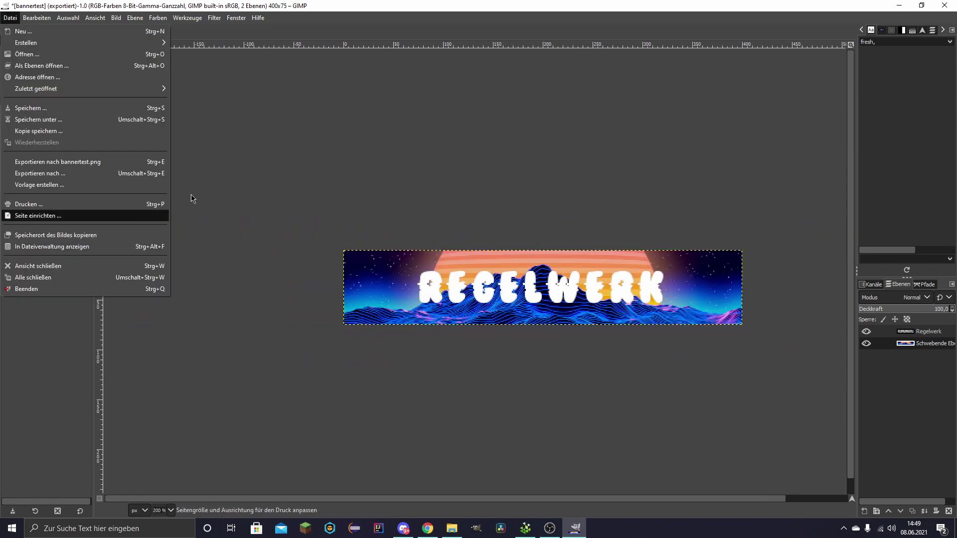
pyautogui.click(95, 166)
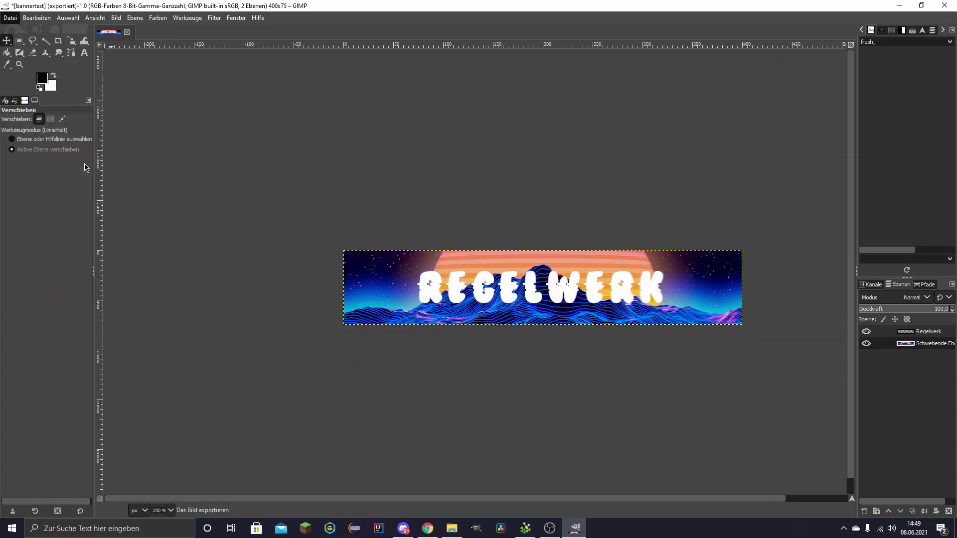
# Switch to Discord and upload the re-exported bannertest.png from the Downloads folder to the konsole channel.
pyautogui.click(452, 529)
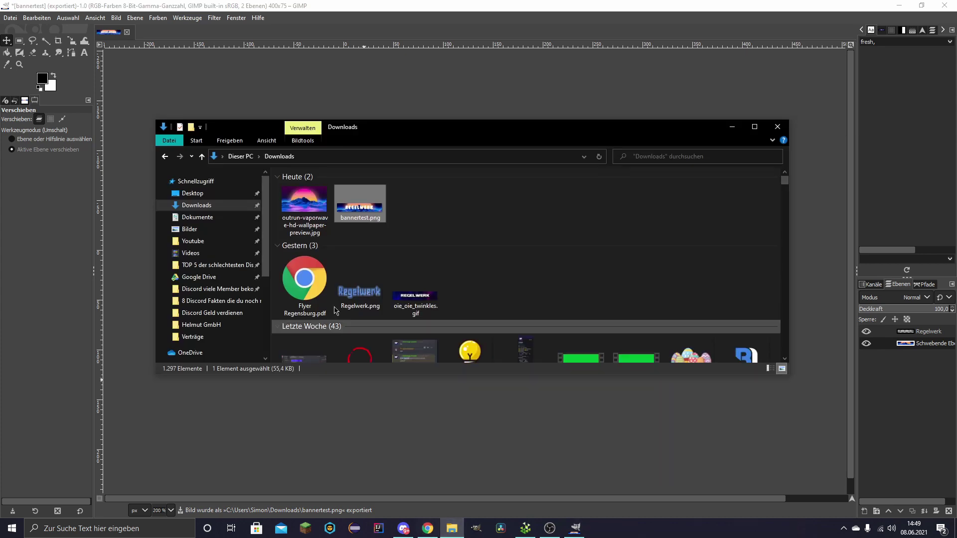
pyautogui.click(403, 529)
pyautogui.click(452, 529)
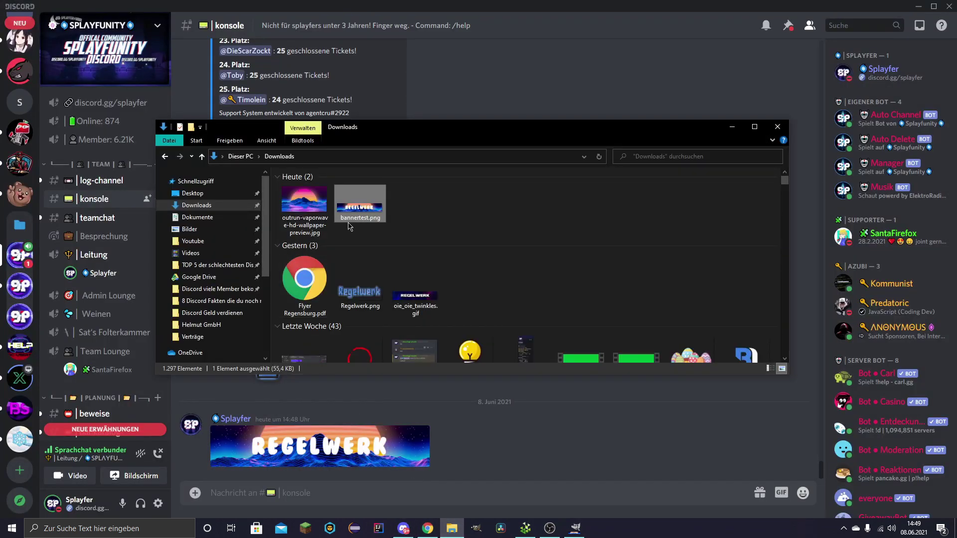
pyautogui.moveTo(331, 203); pyautogui.dragTo(499, 434)
pyautogui.click(588, 328)
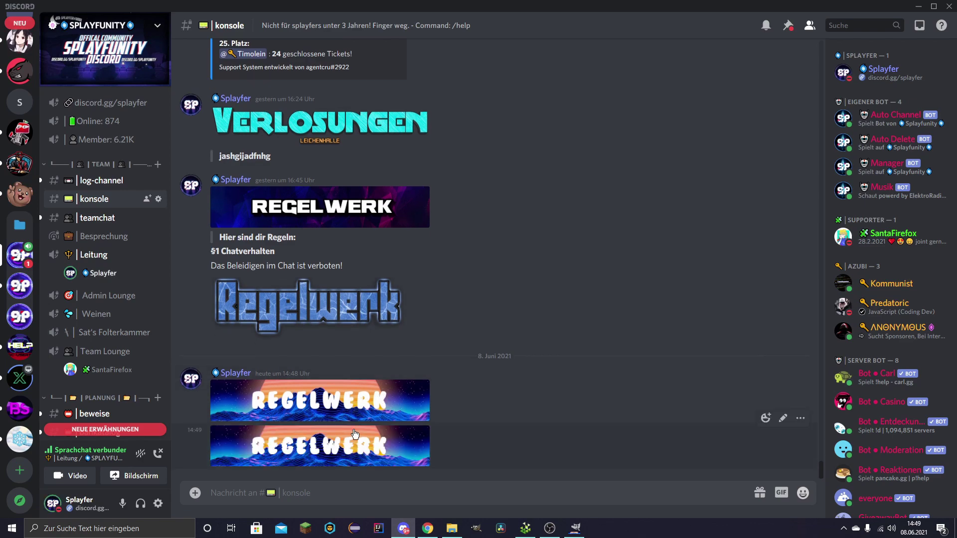
# Enlarge the posted Regelwerk banners in the konsole channel to compare their lettering.
pyautogui.click(376, 398)
pyautogui.click(373, 407)
pyautogui.click(367, 397)
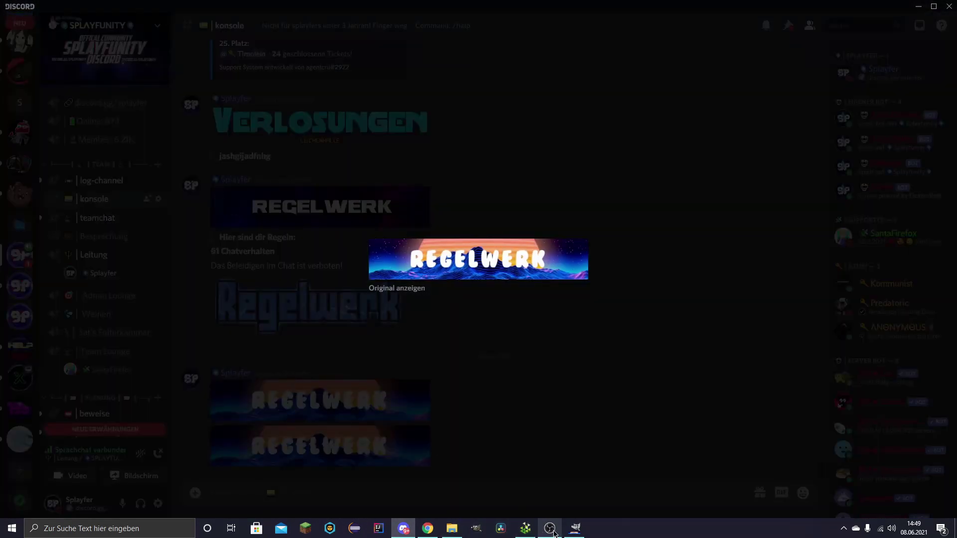
# Return to GIMP and add the text "Splayfunity" in 8514fix at 20 px below the Regelwerk lettering.
pyautogui.click(575, 529)
pyautogui.click(84, 53)
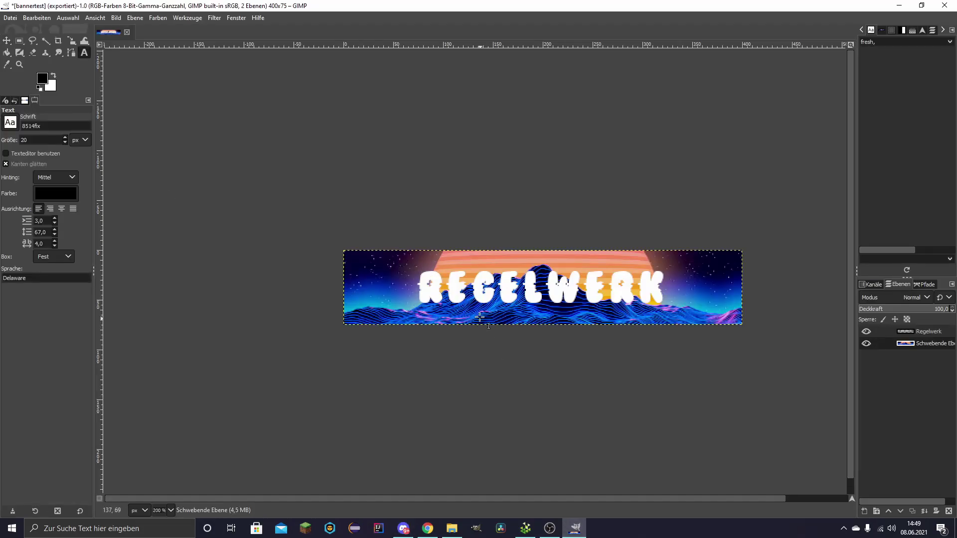
pyautogui.moveTo(483, 308); pyautogui.dragTo(608, 318)
pyautogui.write('Splayfu')
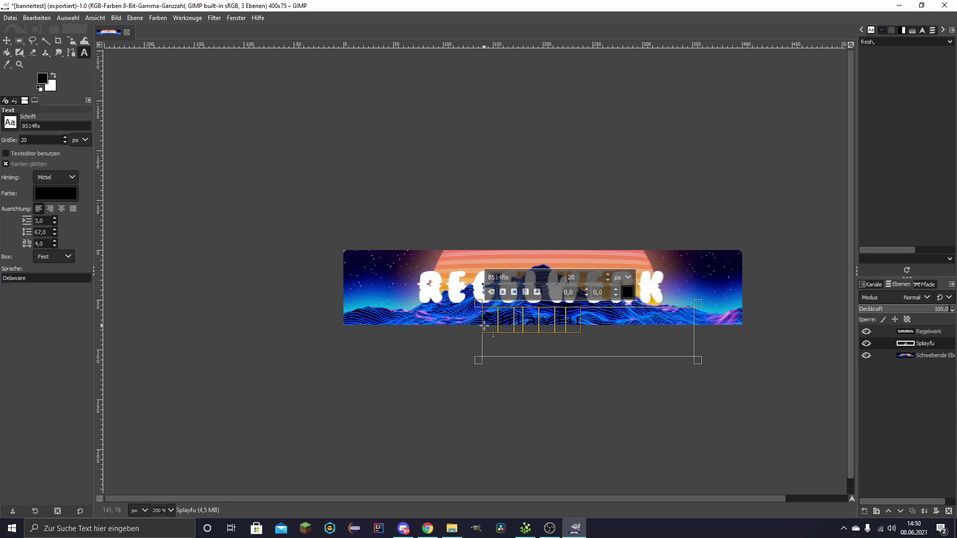
pyautogui.press('BackSpace')
pyautogui.press('BackSpace')
pyautogui.write('funity')
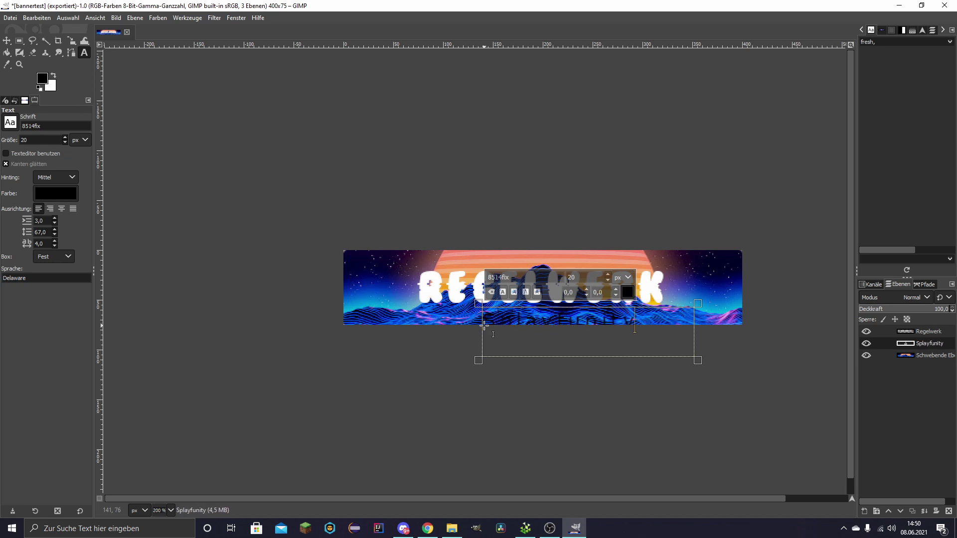
# Make the Splayfunity text white, switch it to a bold condensed font and centre it below the Regelwerk lettering.
pyautogui.click(628, 292)
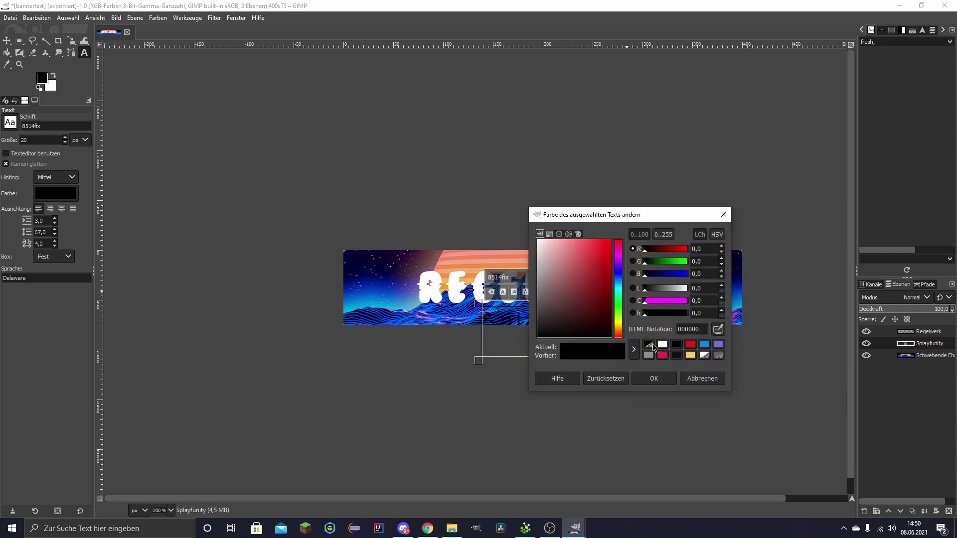
pyautogui.click(703, 378)
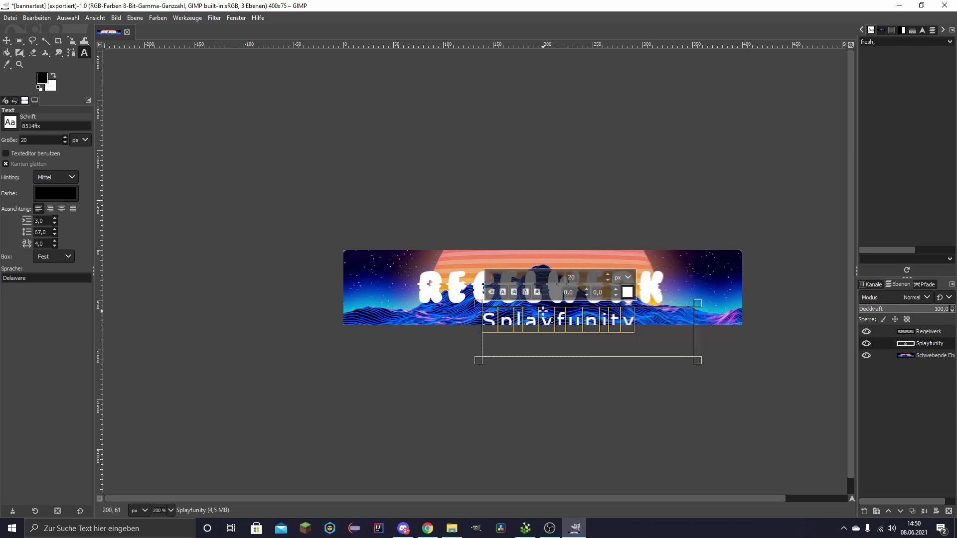
pyautogui.click(529, 277)
pyautogui.scroll(-5, 556, 398)
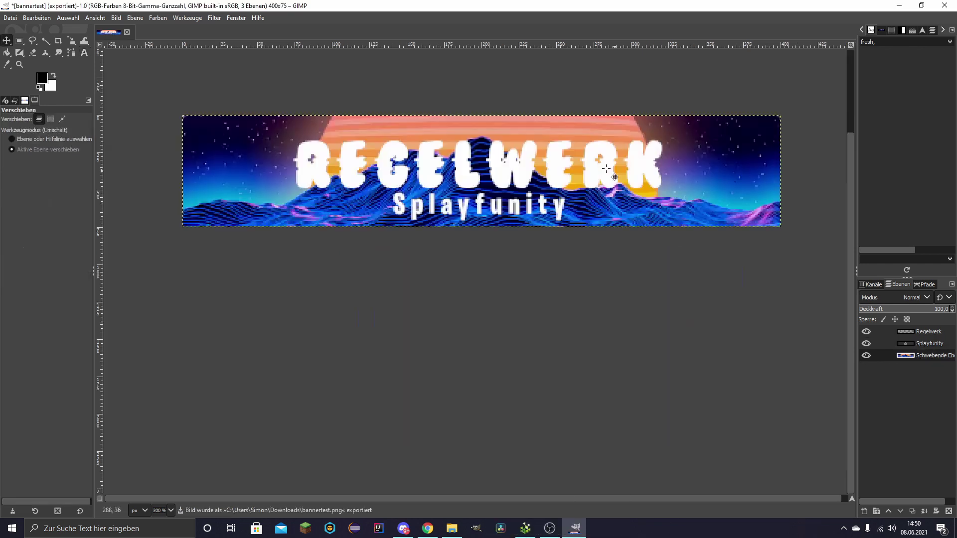
# Switch to Discord and post the exported banner with the Splayfunity subtitle in the konsole channel.
pyautogui.click(403, 529)
pyautogui.click(256, 327)
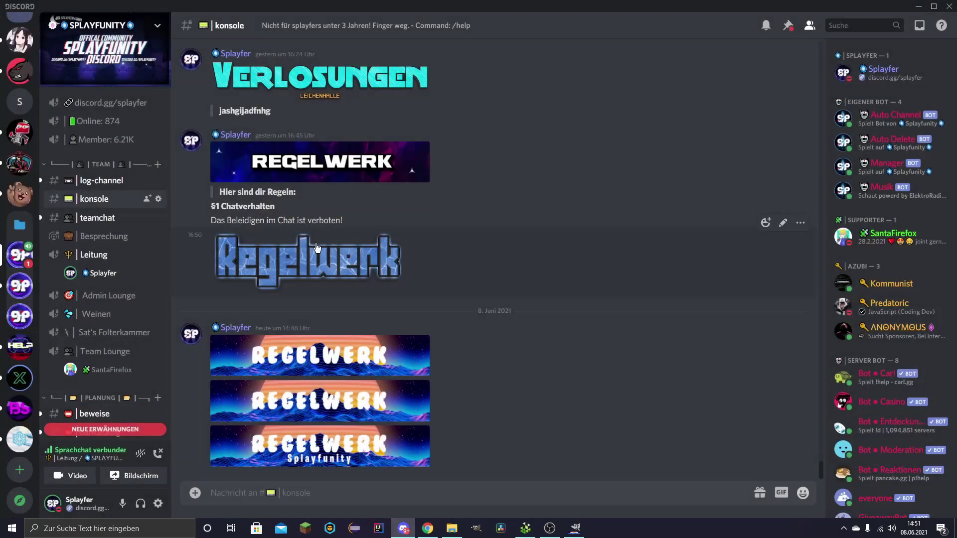
# Enlarge the earlier purple Regelwerk banner with the stars, examine it, and close it to return to the posted banners.
pyautogui.scroll(3, 315, 239)
pyautogui.click(314, 234)
pyautogui.click(314, 279)
pyautogui.click(349, 313)
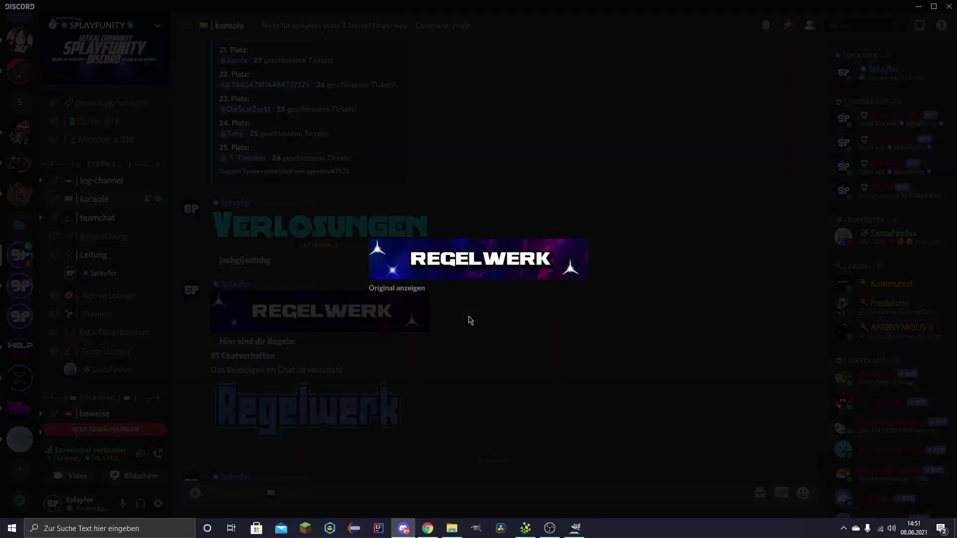
pyautogui.click(370, 368)
pyautogui.click(371, 369)
pyautogui.scroll(-3, 339, 324)
pyautogui.click(307, 276)
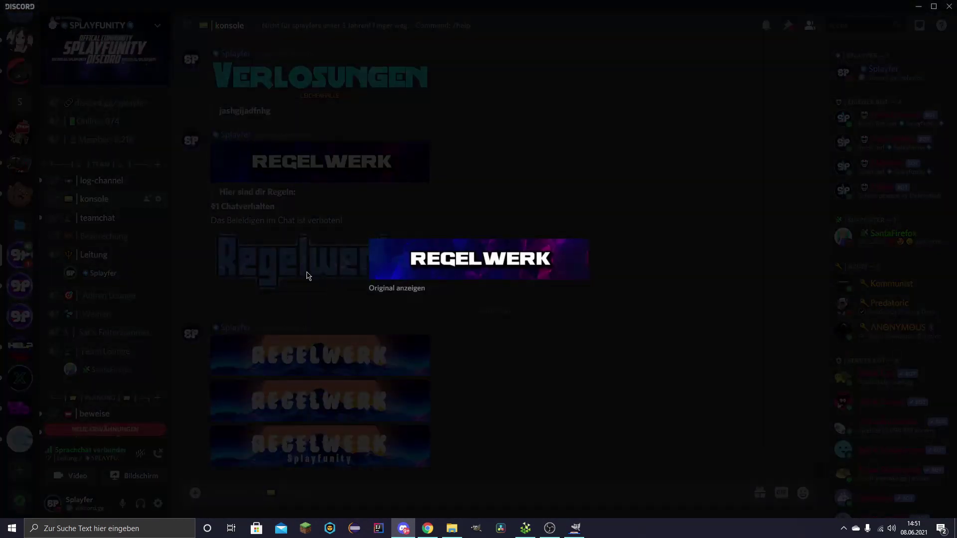
pyautogui.click(250, 267)
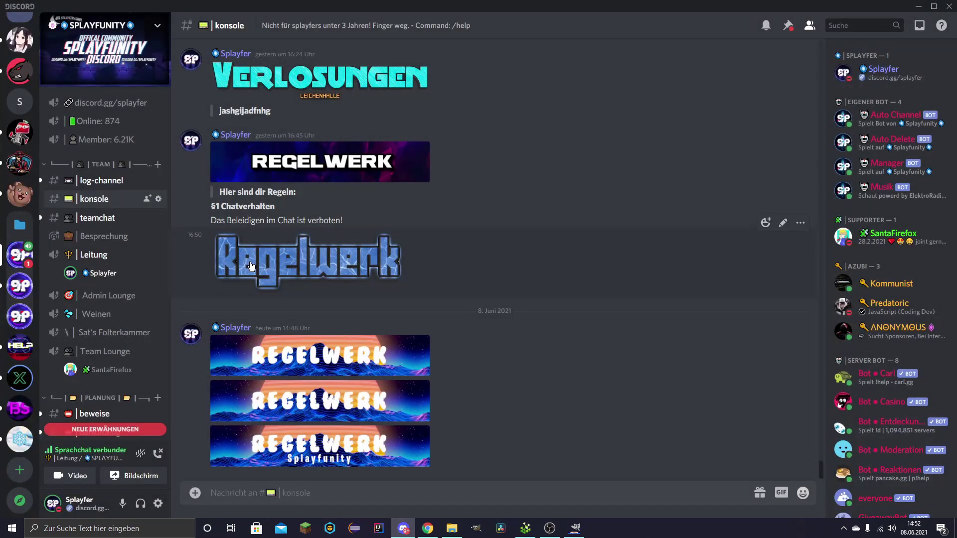